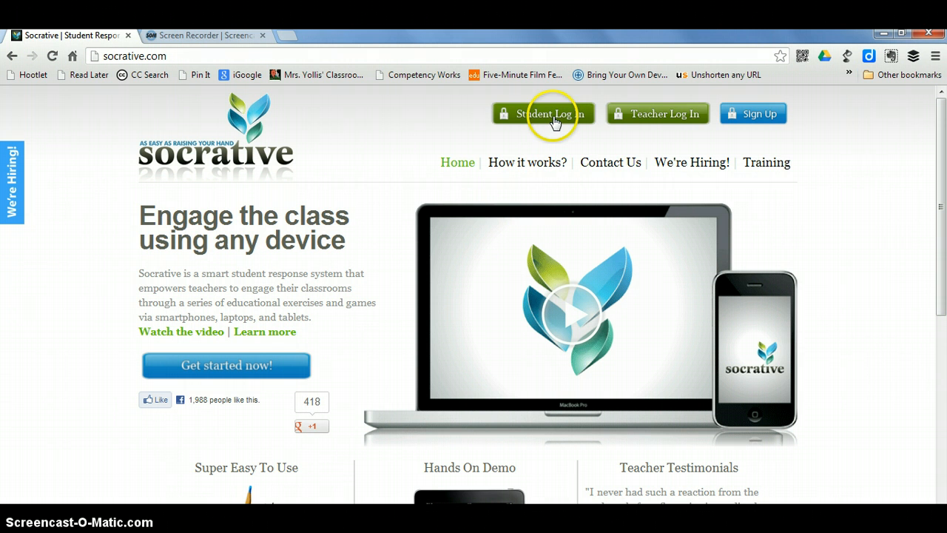
Log in to the Socrative teacher account with the account e-mail and password.
{"action": "left_click", "coordinate": [654, 117]}
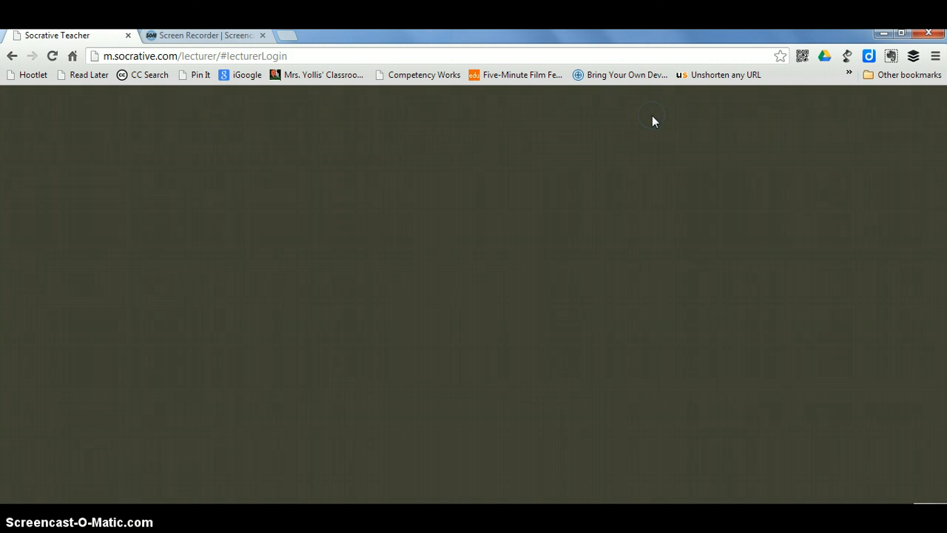
{"action": "left_click", "coordinate": [175, 204]}
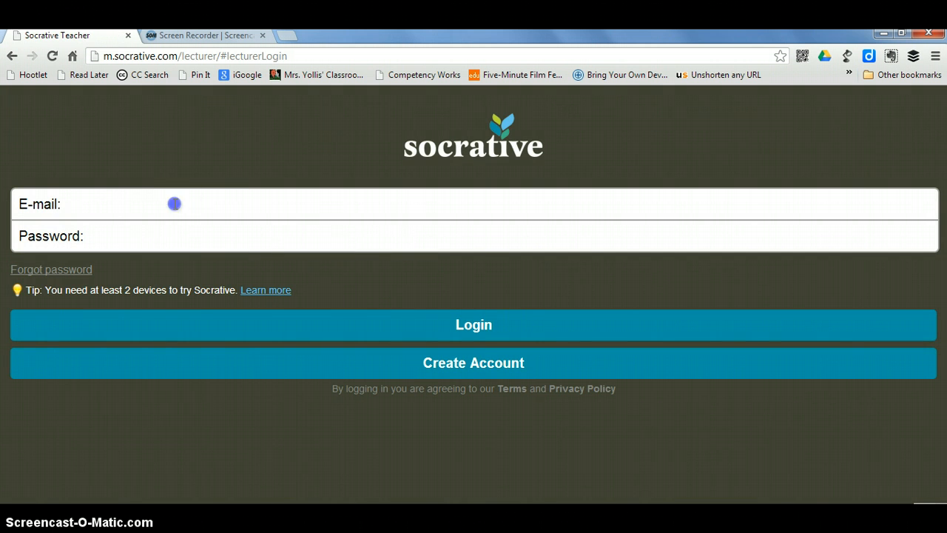
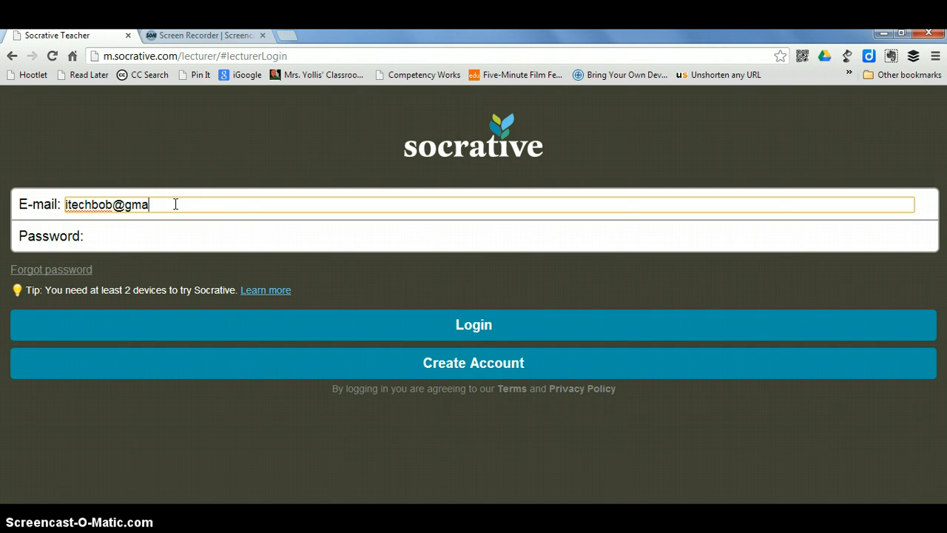
{"action": "key", "text": "Tab"}
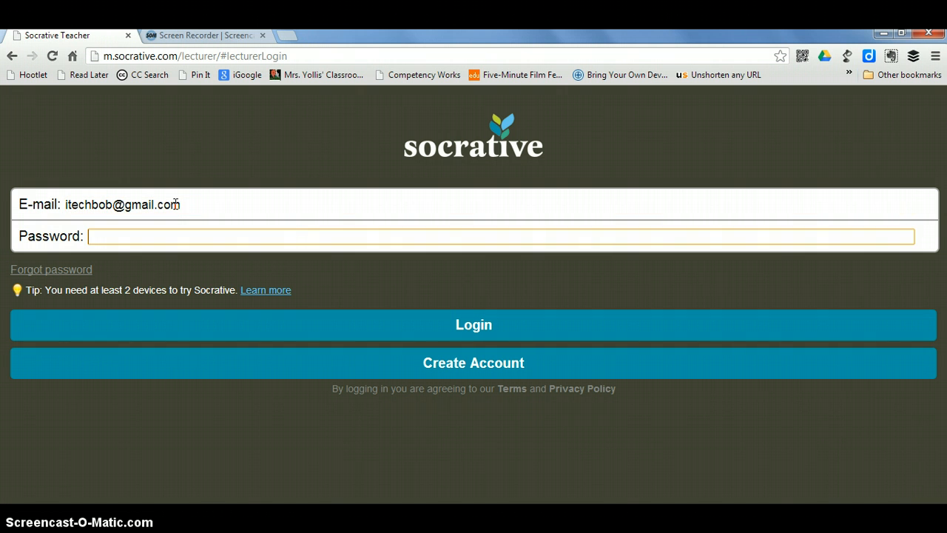
{"action": "type", "text": "*********"}
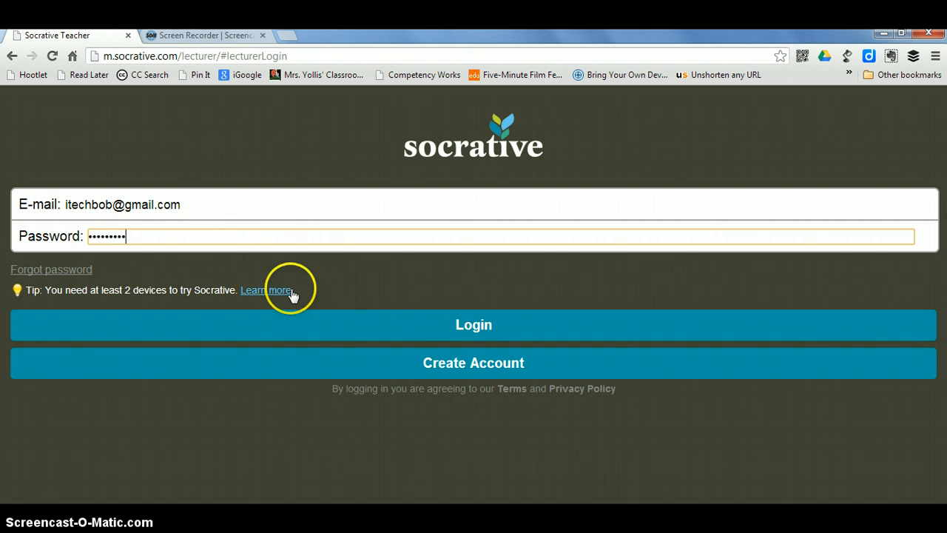
{"action": "left_click", "coordinate": [482, 326]}
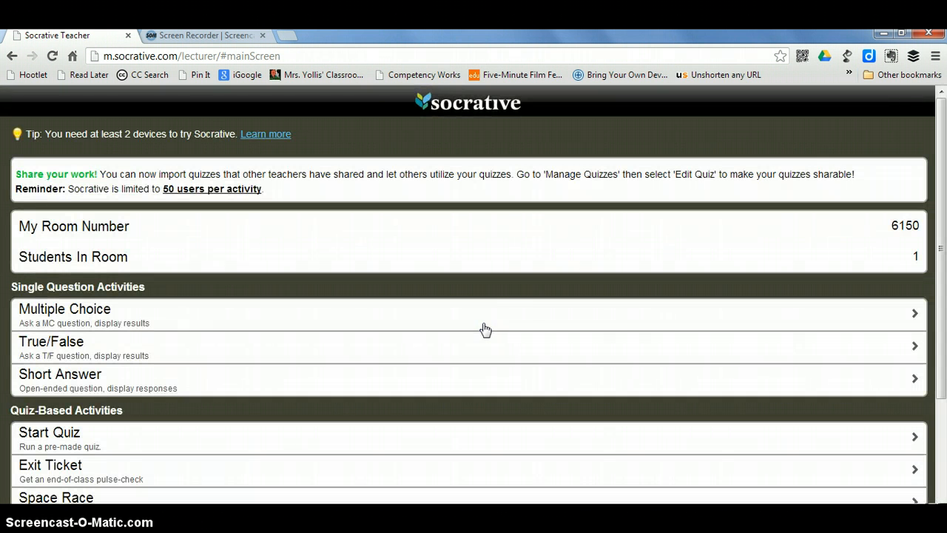
{"action": "left_click", "coordinate": [506, 328]}
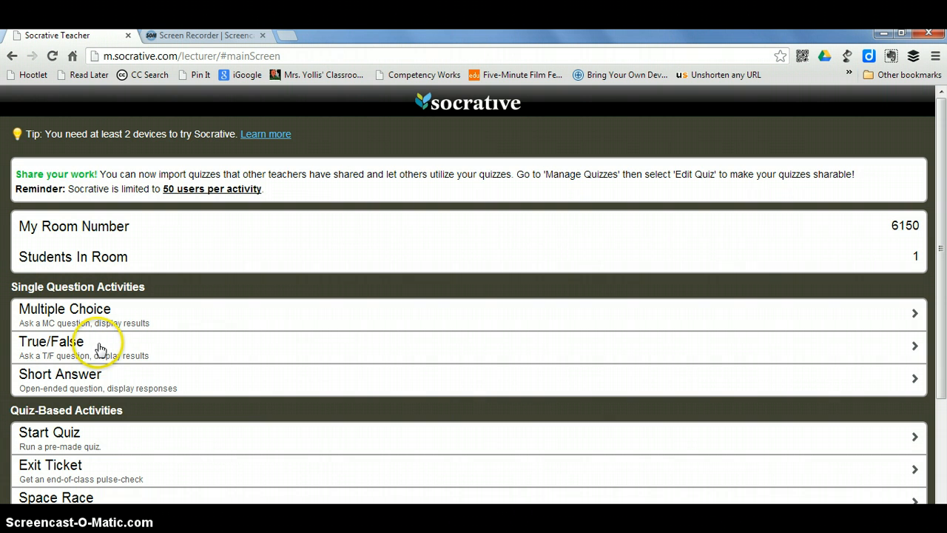
Run a Short Answer activity, collect the response 234, try voting on it, then end it.
{"action": "left_click", "coordinate": [74, 383]}
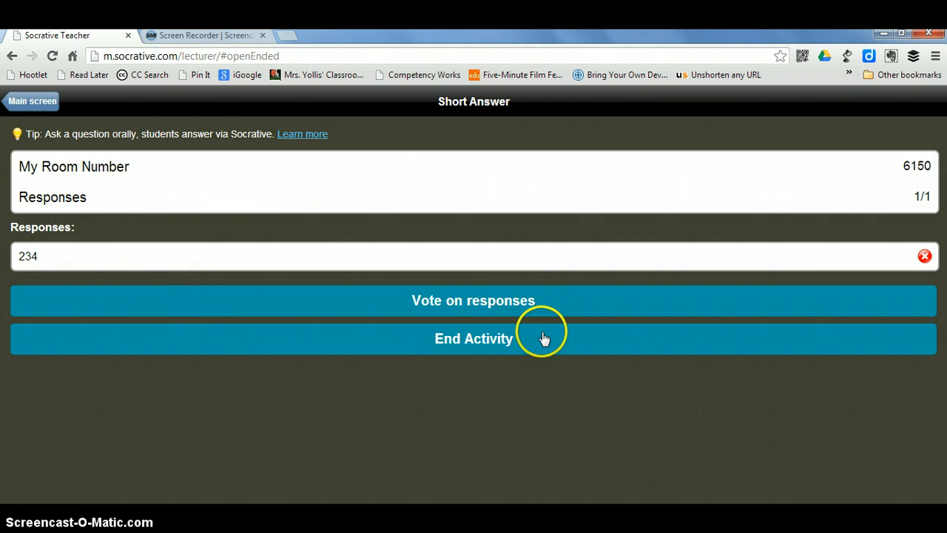
{"action": "left_click", "coordinate": [495, 305]}
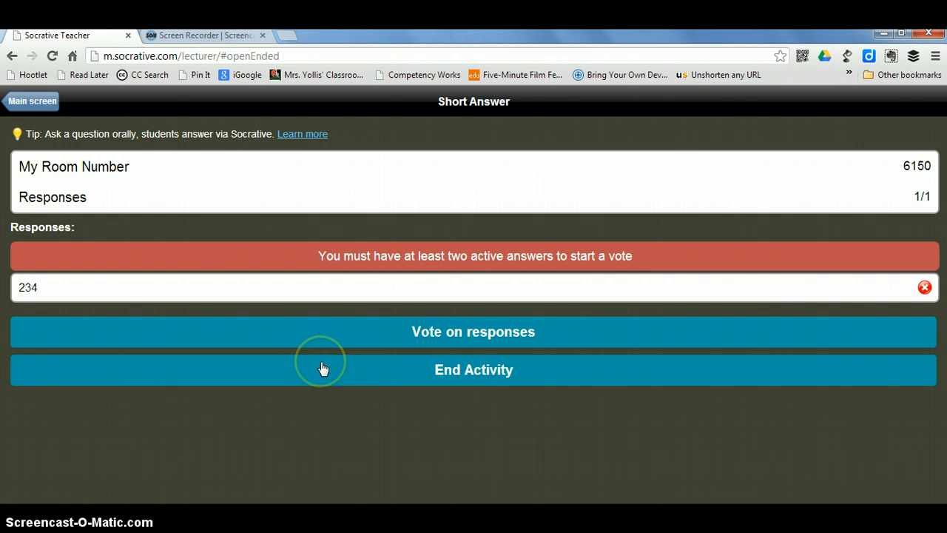
{"action": "left_click", "coordinate": [451, 372]}
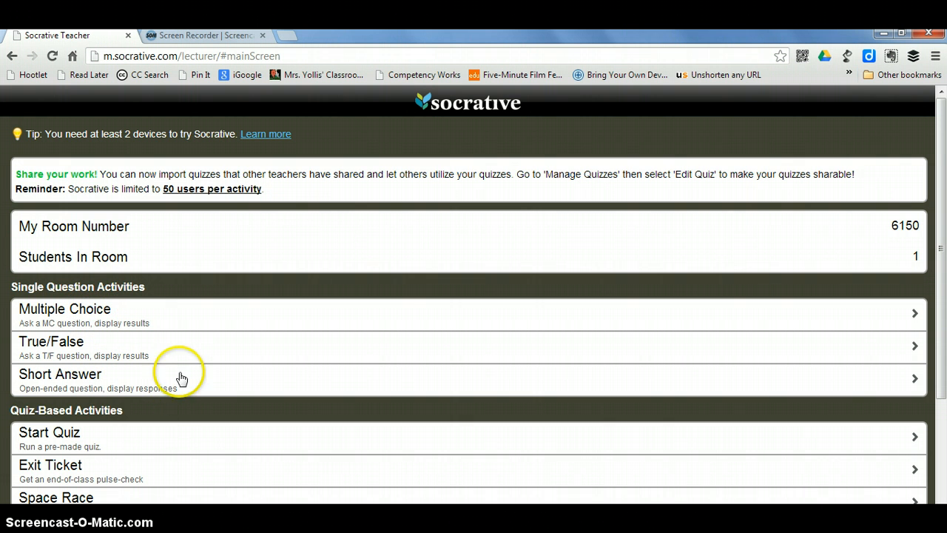
{"action": "scroll", "coordinate": [174, 364], "scroll_direction": "down", "scroll_amount": 2}
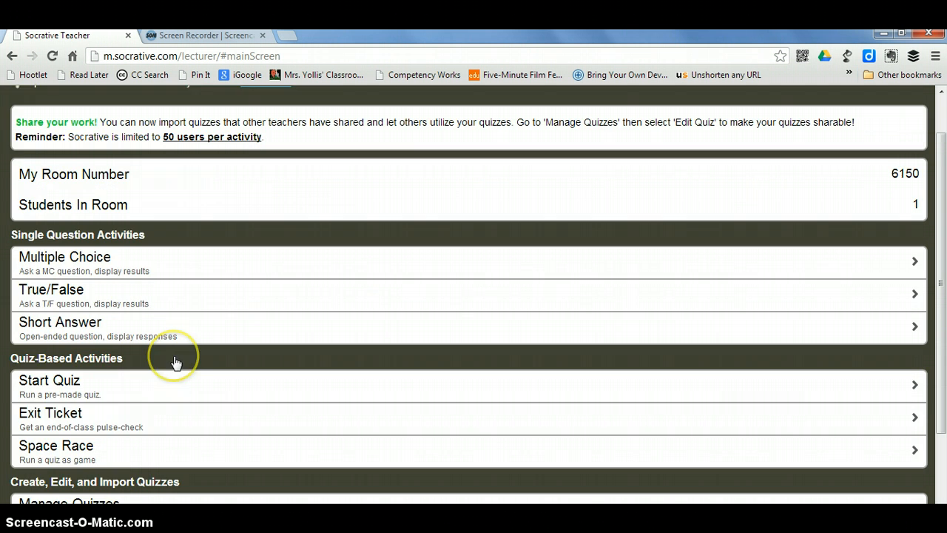
{"action": "scroll", "coordinate": [176, 362], "scroll_direction": "down", "scroll_amount": 3}
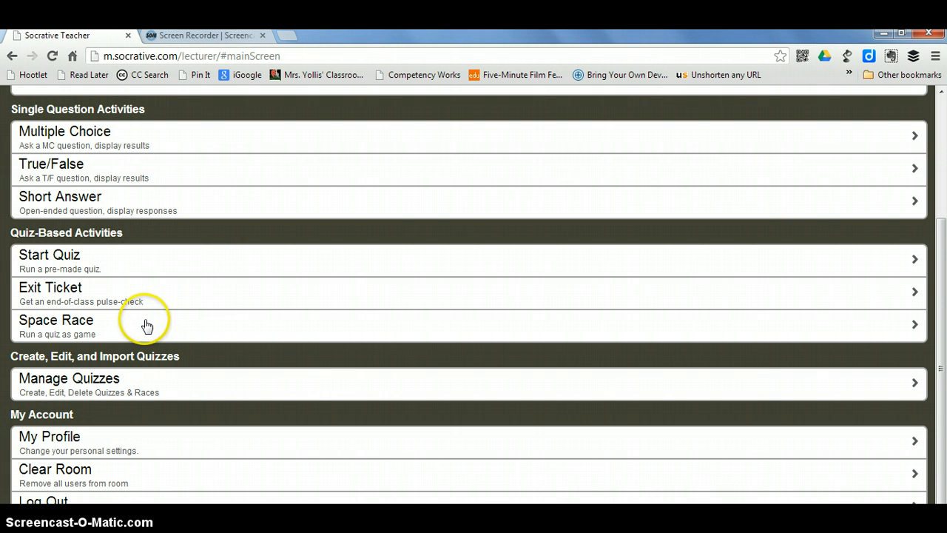
Choose the saved Exit Slip quiz on the Start Quiz page.
{"action": "left_click", "coordinate": [202, 263]}
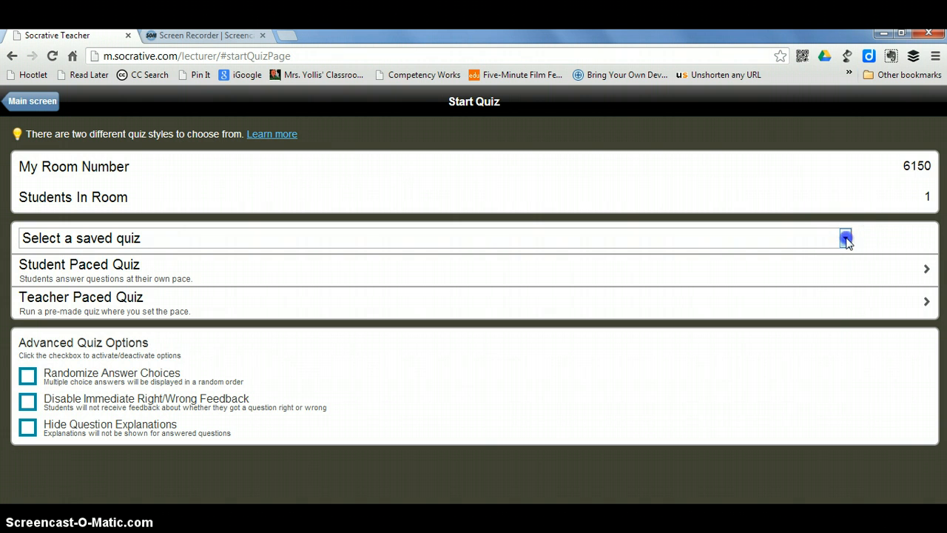
{"action": "left_click", "coordinate": [844, 239]}
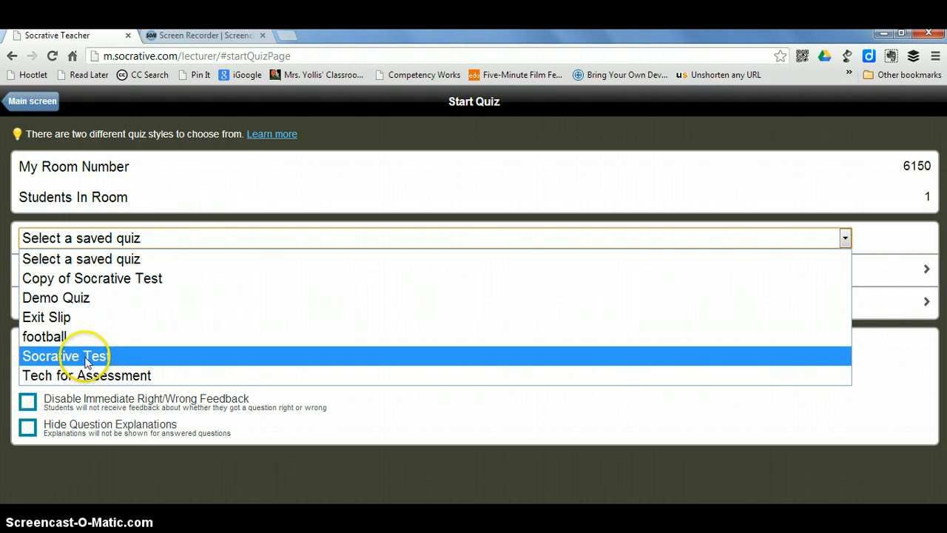
{"action": "left_click", "coordinate": [59, 320]}
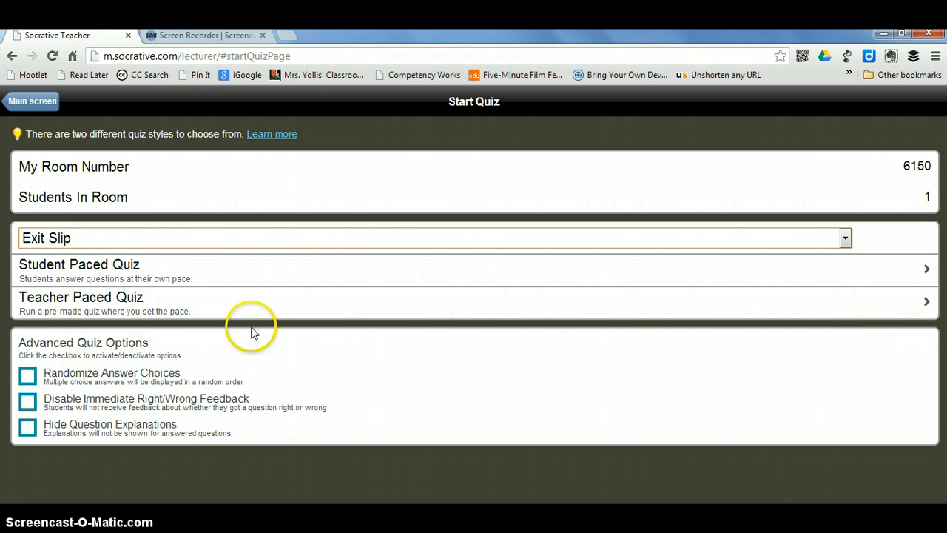
{"action": "left_click", "coordinate": [358, 275]}
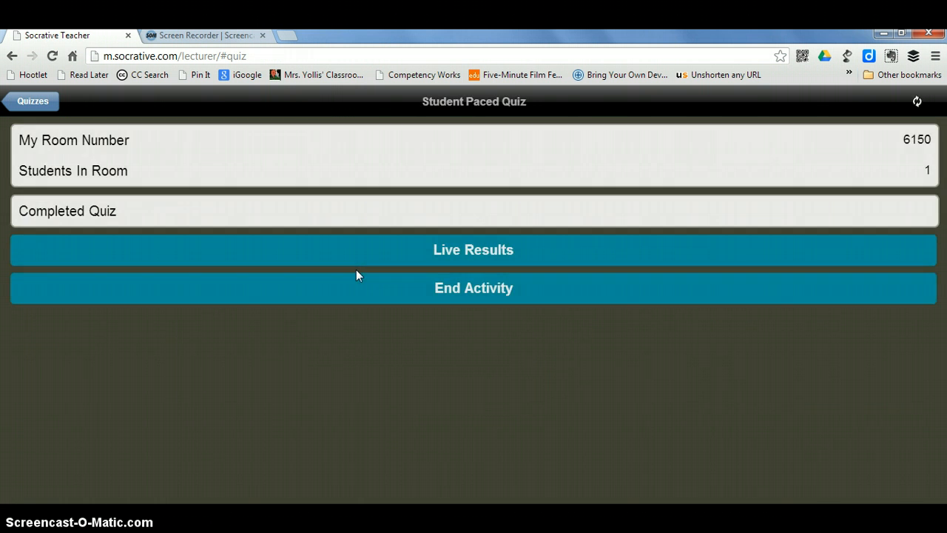
{"action": "left_click", "coordinate": [355, 262]}
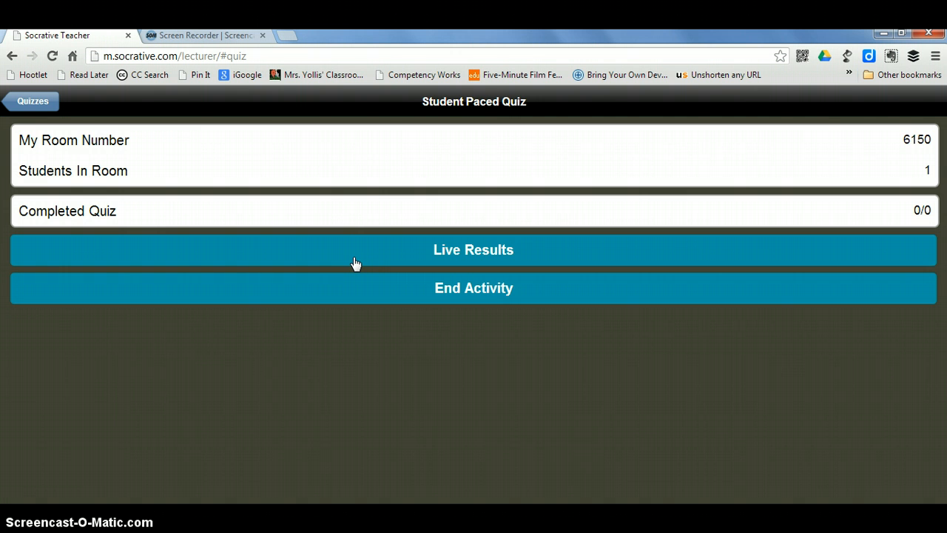
{"action": "left_click", "coordinate": [358, 262]}
{"action": "left_click", "coordinate": [369, 231]}
{"action": "left_click", "coordinate": [445, 219]}
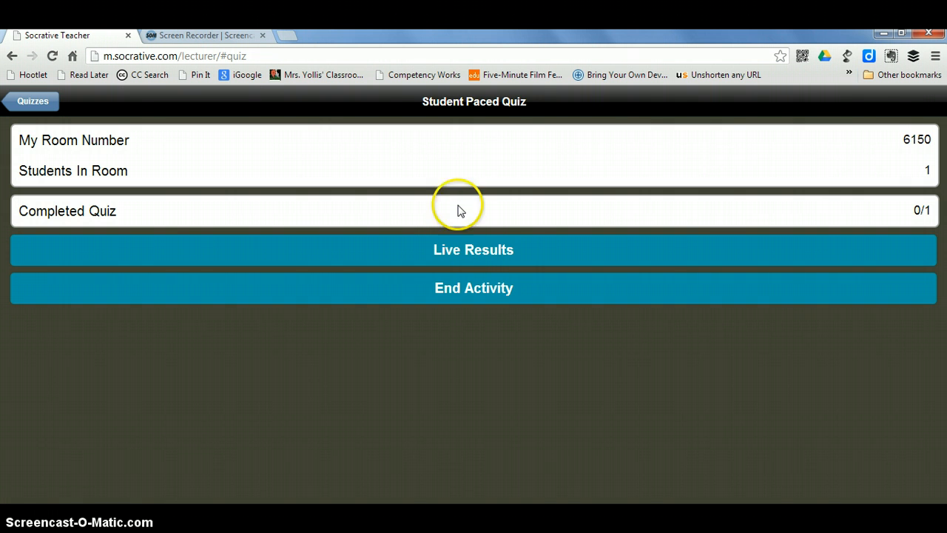
Check live results showing the student finished Exit Slip 5/5, then end the activity.
{"action": "left_click", "coordinate": [461, 249]}
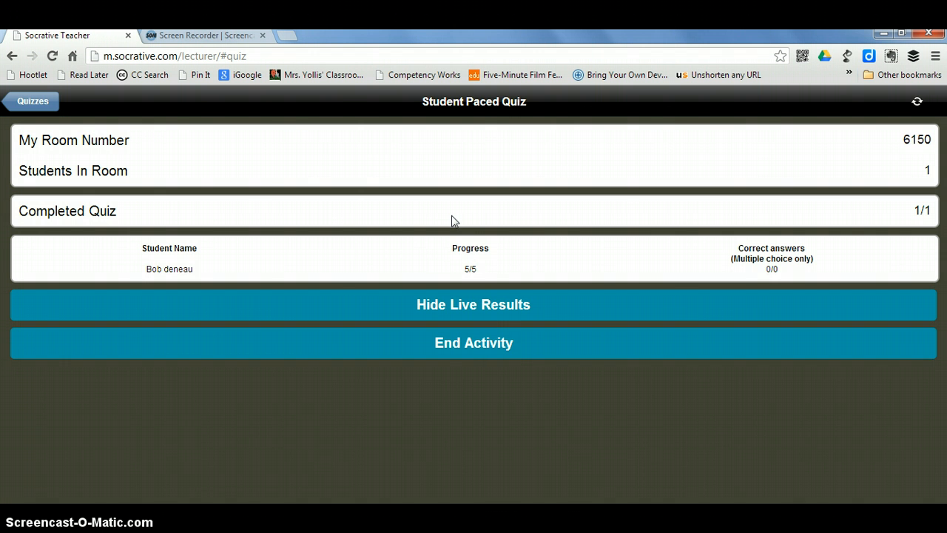
{"action": "left_click", "coordinate": [488, 350]}
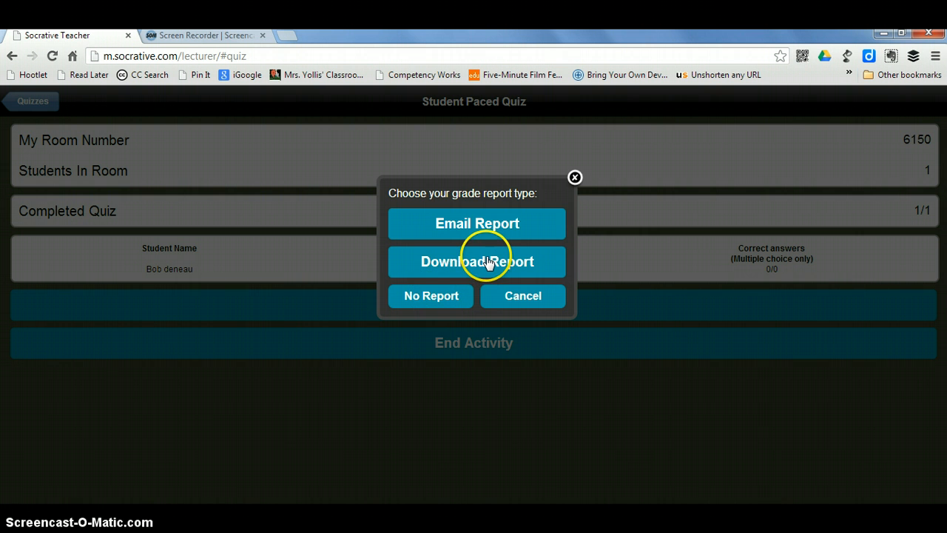
Choose Download Report to finish the Exit Slip quiz.
{"action": "left_click", "coordinate": [482, 268]}
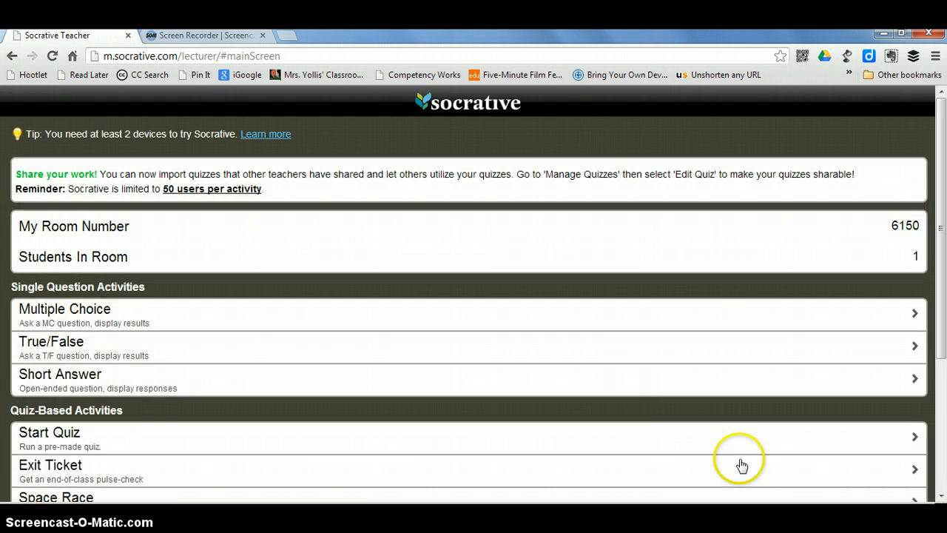
{"action": "scroll", "coordinate": [606, 462], "scroll_direction": "down", "scroll_amount": 1}
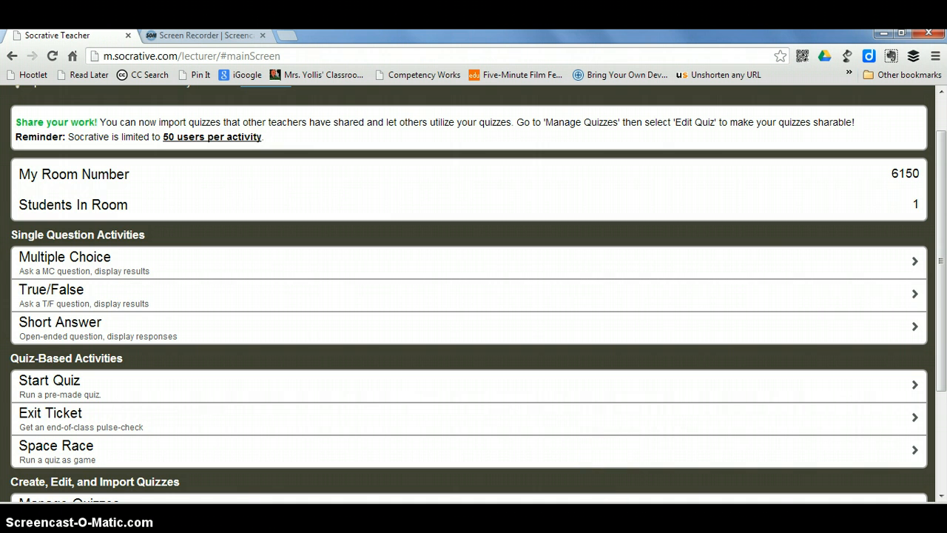
{"action": "scroll", "coordinate": [676, 496], "scroll_direction": "up", "scroll_amount": 1}
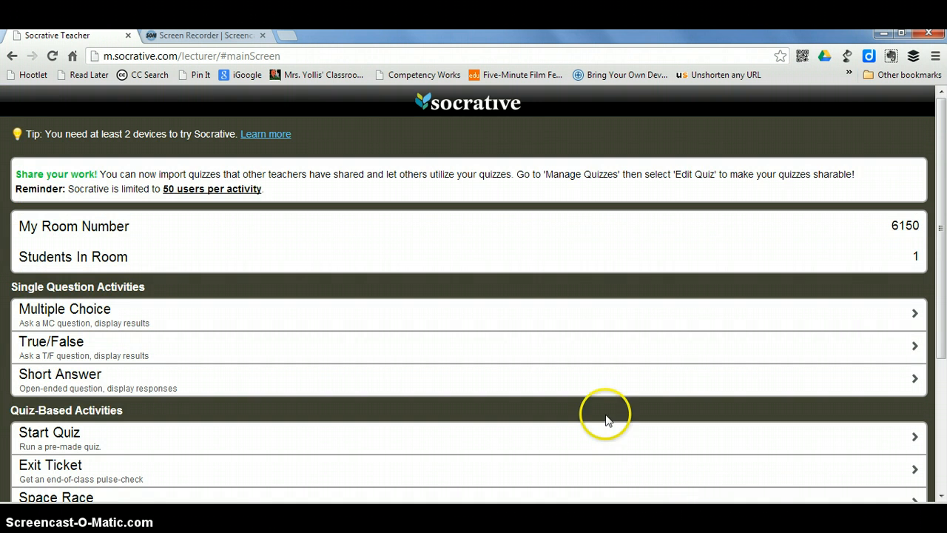
{"action": "scroll", "coordinate": [525, 390], "scroll_direction": "down", "scroll_amount": 1}
{"action": "scroll", "coordinate": [525, 390], "scroll_direction": "down", "scroll_amount": 3}
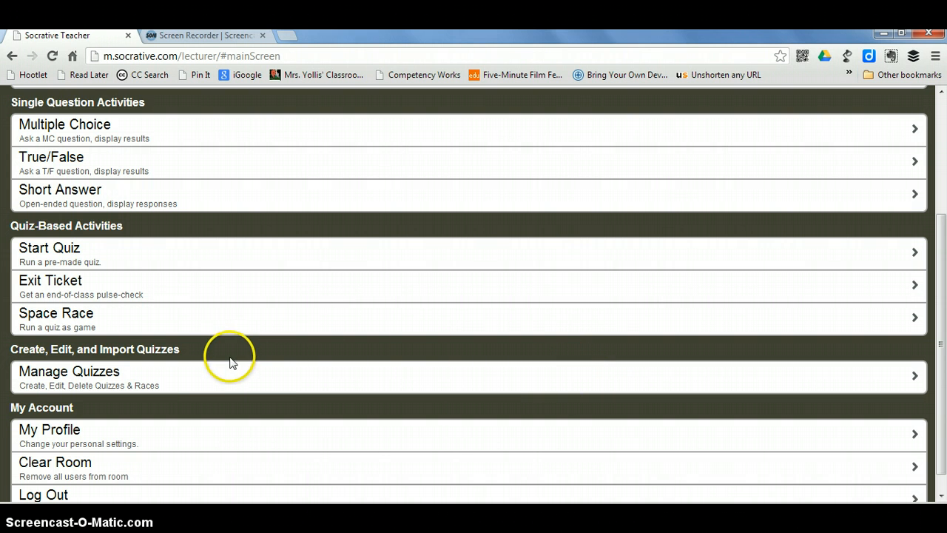
{"action": "scroll", "coordinate": [228, 360], "scroll_direction": "down", "scroll_amount": 1}
Open Manage Quizzes and look over its create, import, edit and report options.
{"action": "left_click", "coordinate": [86, 355]}
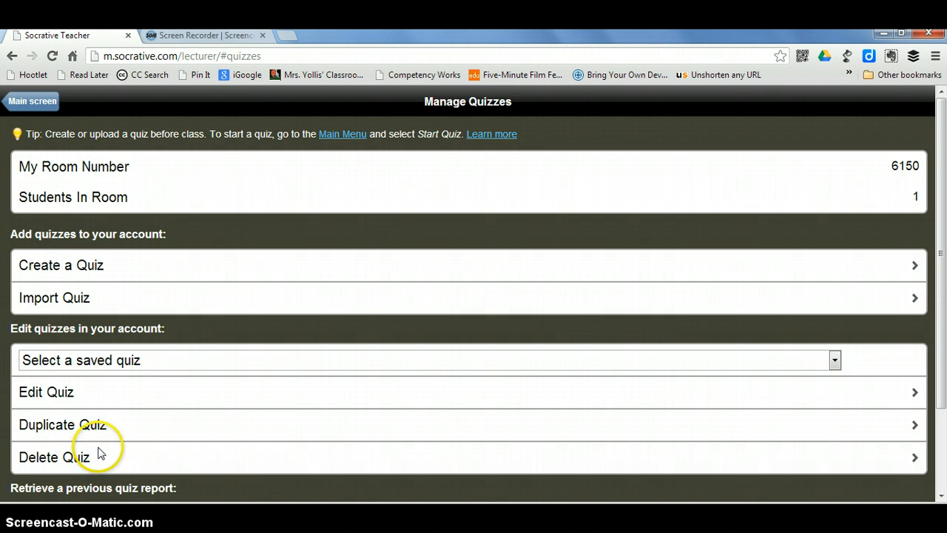
{"action": "scroll", "coordinate": [97, 452], "scroll_direction": "down", "scroll_amount": 3}
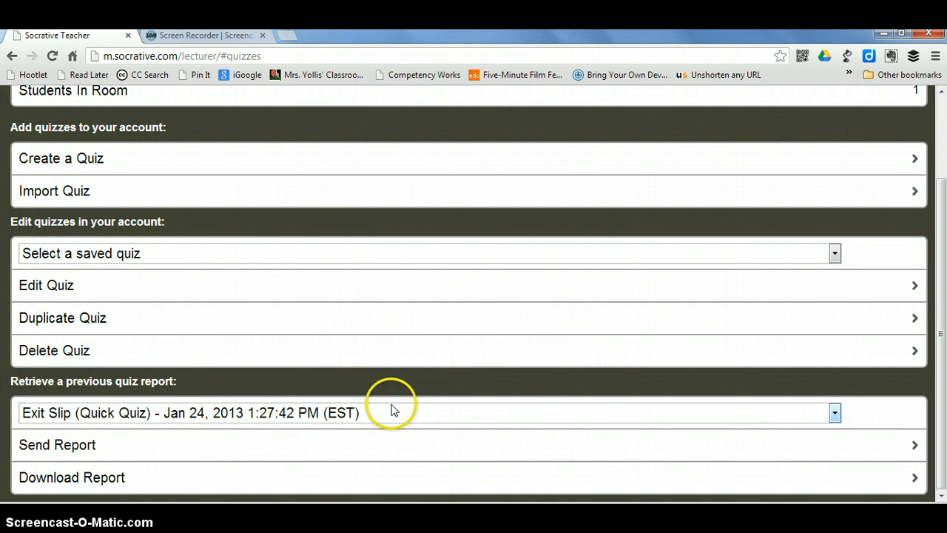
{"action": "scroll", "coordinate": [404, 449], "scroll_direction": "up", "scroll_amount": 2}
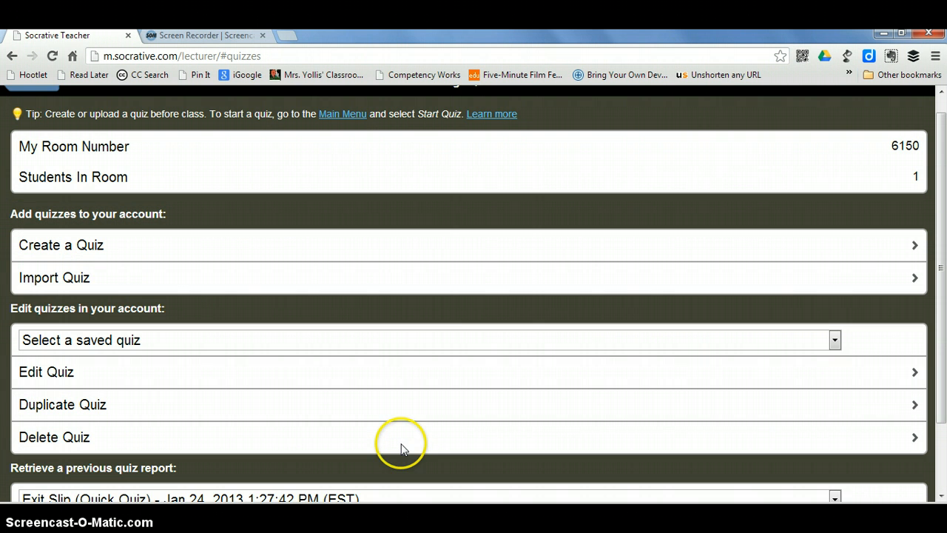
{"action": "scroll", "coordinate": [400, 447], "scroll_direction": "up", "scroll_amount": 1}
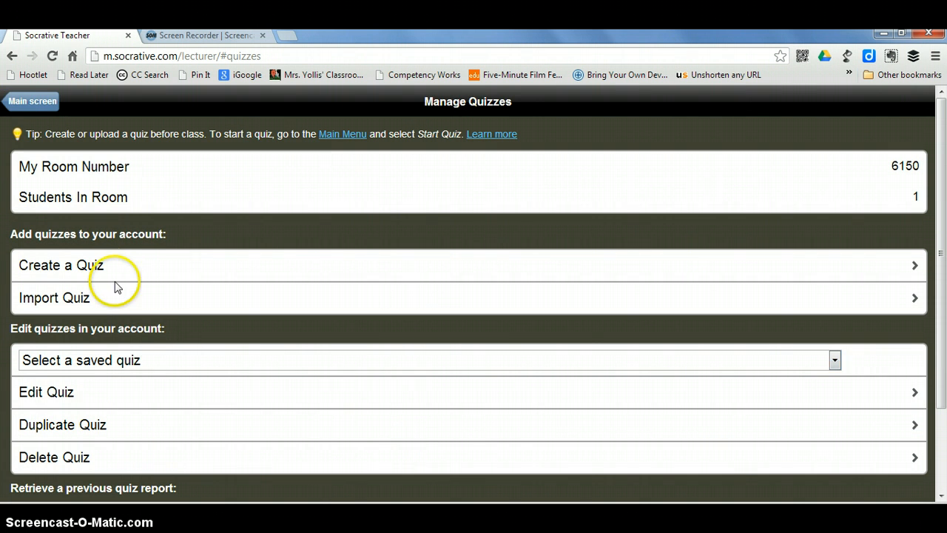
Create a new quiz and add a Multiple Choice question to it.
{"action": "left_click", "coordinate": [88, 268]}
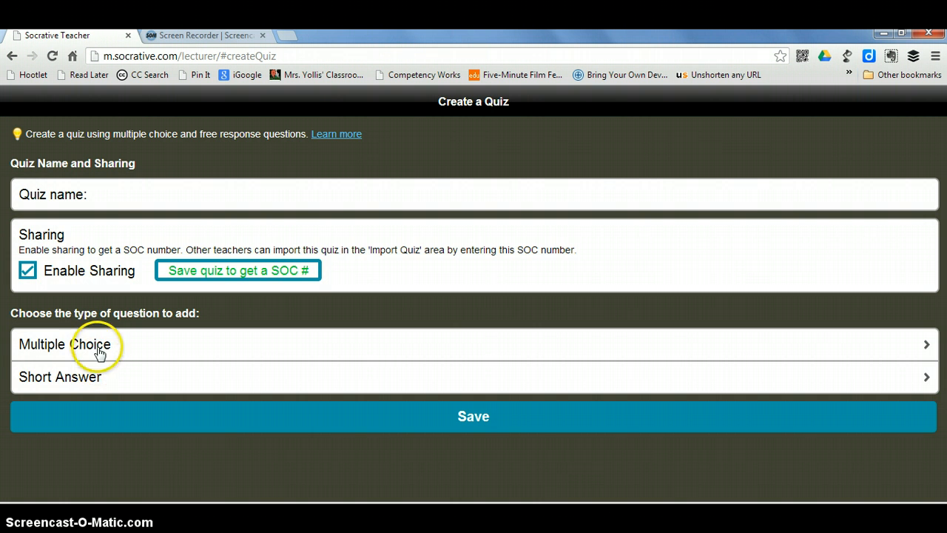
{"action": "left_click", "coordinate": [93, 345]}
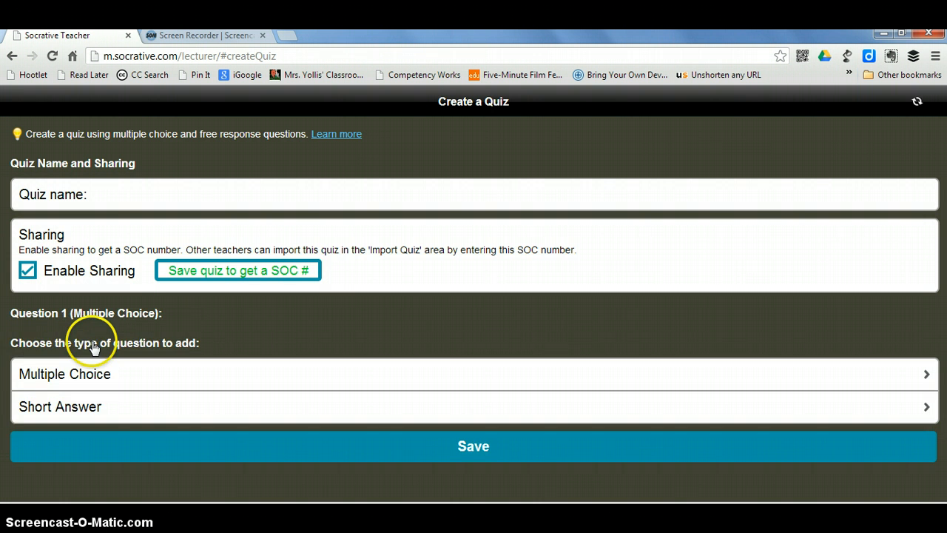
{"action": "scroll", "coordinate": [141, 360], "scroll_direction": "down", "scroll_amount": 3}
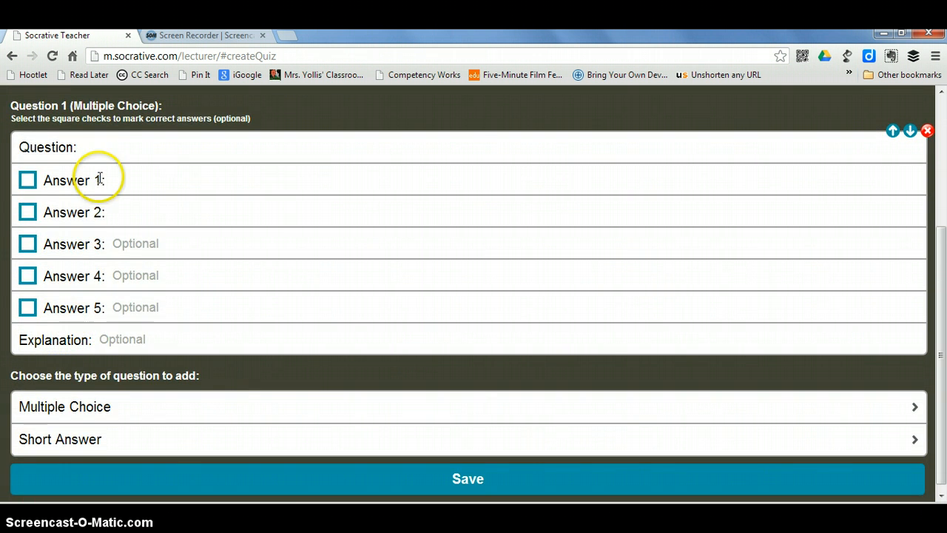
Enter 'What is the answer?' with answers a, b, c, marking a correct.
{"action": "left_click", "coordinate": [107, 146]}
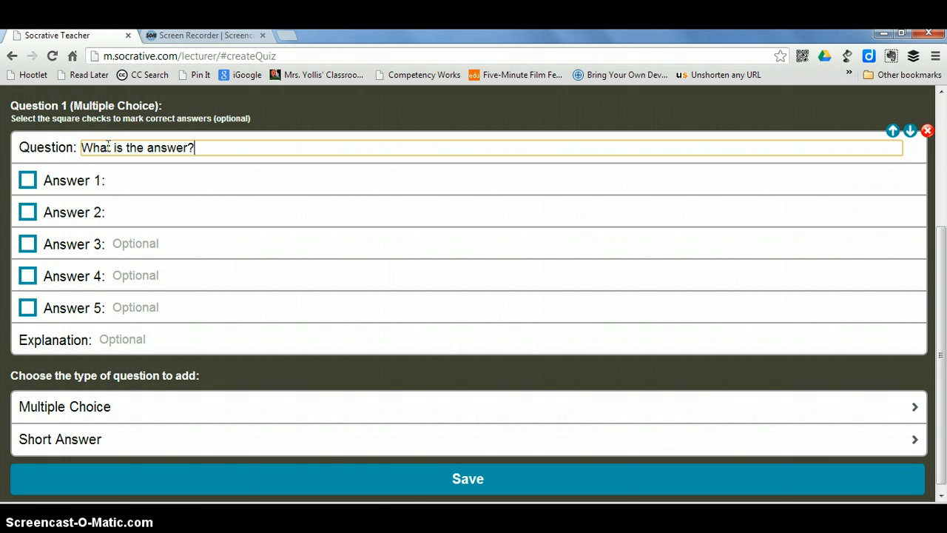
{"action": "left_click", "coordinate": [103, 150]}
{"action": "left_click", "coordinate": [27, 182]}
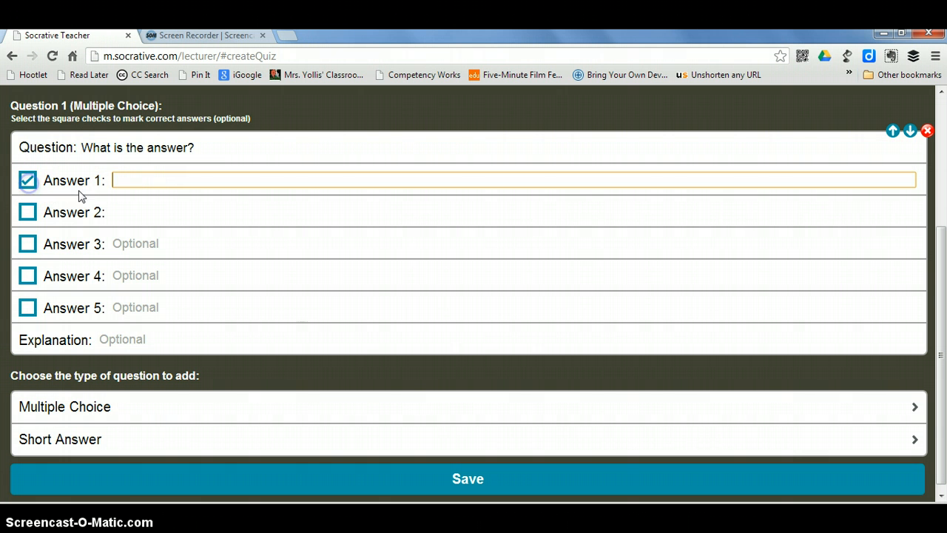
{"action": "left_click", "coordinate": [141, 178]}
{"action": "left_click", "coordinate": [146, 209]}
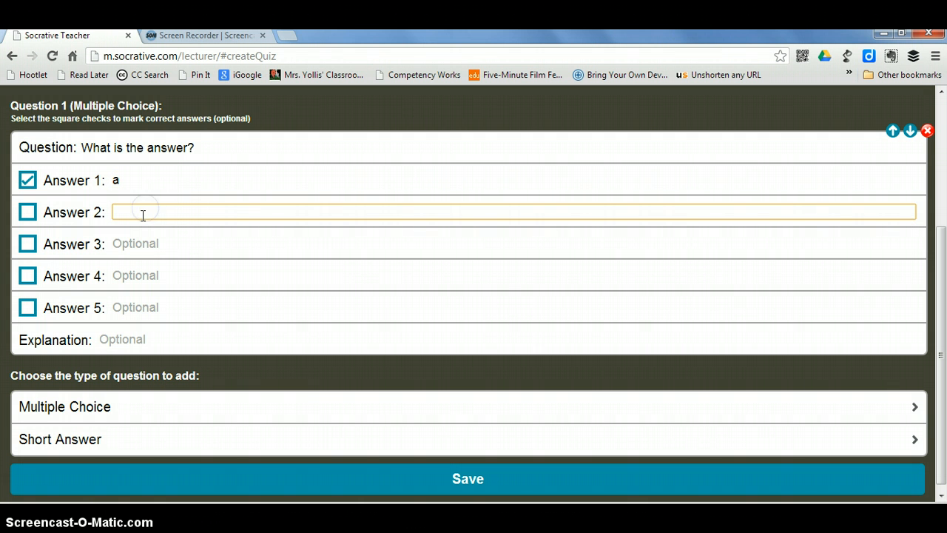
{"action": "type", "text": "b"}
{"action": "left_click", "coordinate": [171, 241]}
{"action": "type", "text": "c"}
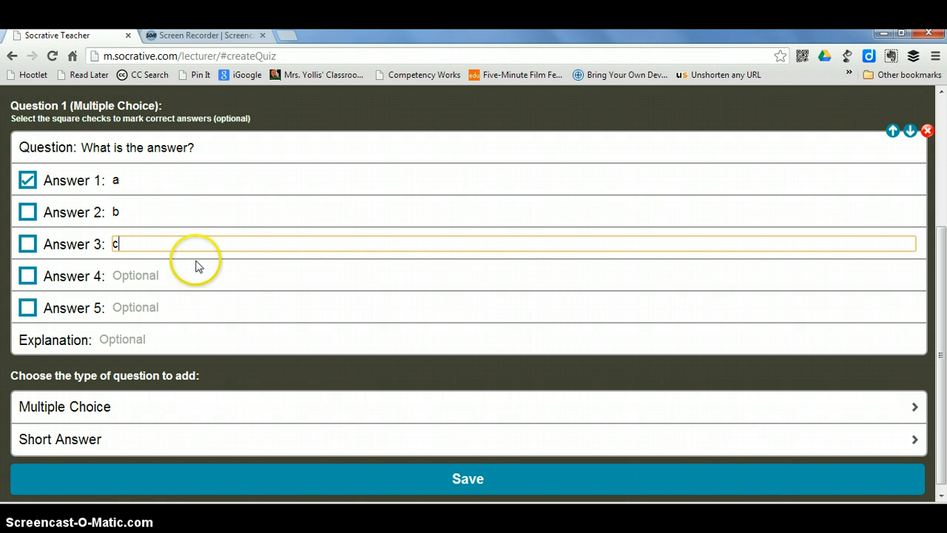
{"action": "left_click", "coordinate": [244, 278]}
{"action": "scroll", "coordinate": [298, 279], "scroll_direction": "up", "scroll_amount": 1}
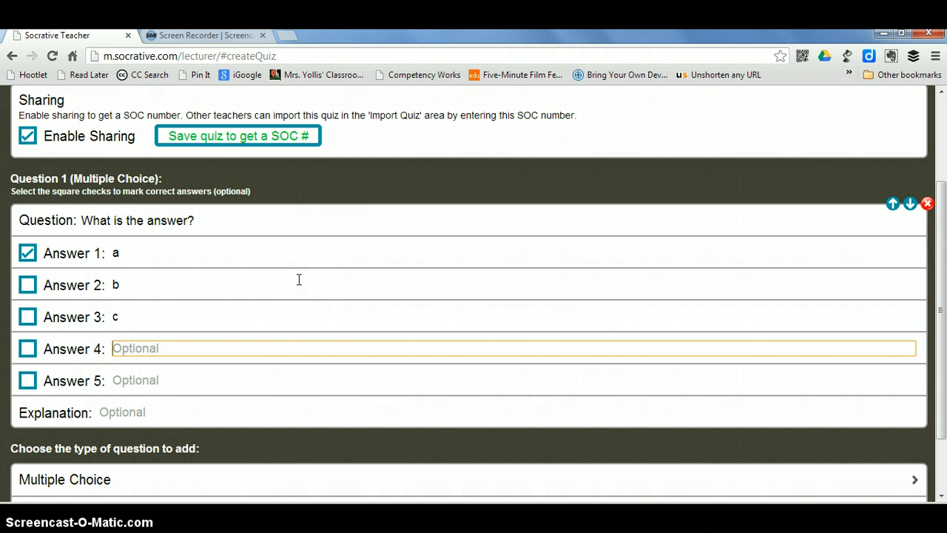
{"action": "scroll", "coordinate": [298, 279], "scroll_direction": "down", "scroll_amount": 1}
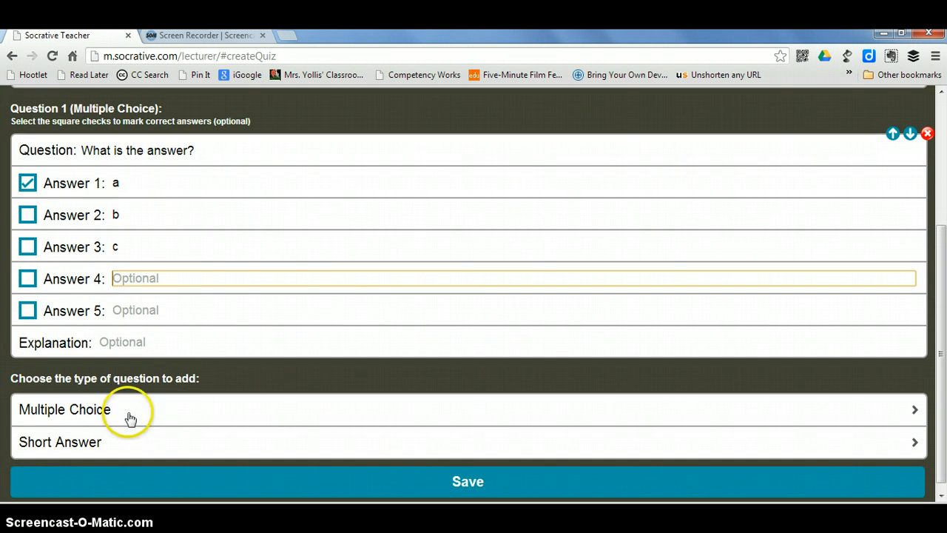
Add multiple-choice Question 2 with answers 1 and 2, marking 2 as correct.
{"action": "left_click", "coordinate": [83, 420]}
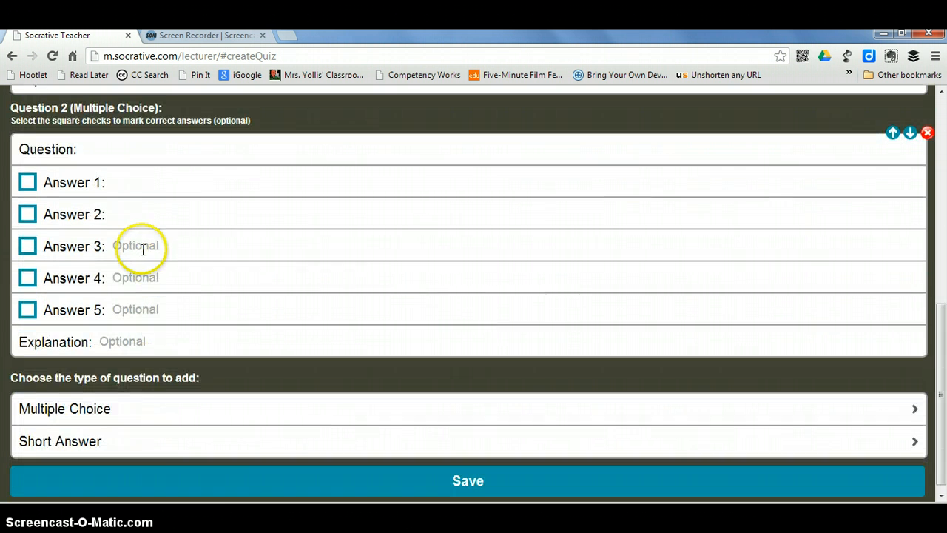
{"action": "left_click", "coordinate": [142, 145]}
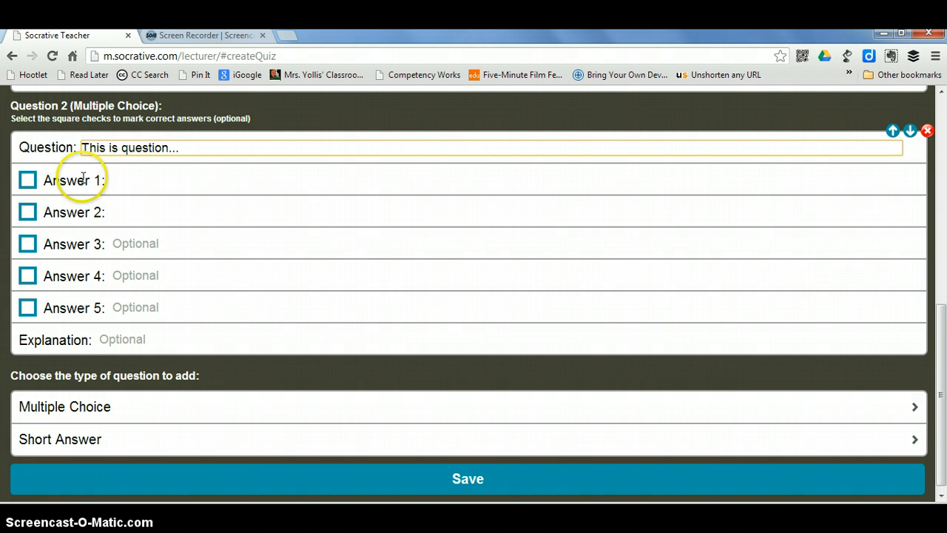
{"action": "left_click", "coordinate": [132, 182]}
{"action": "type", "text": "1"}
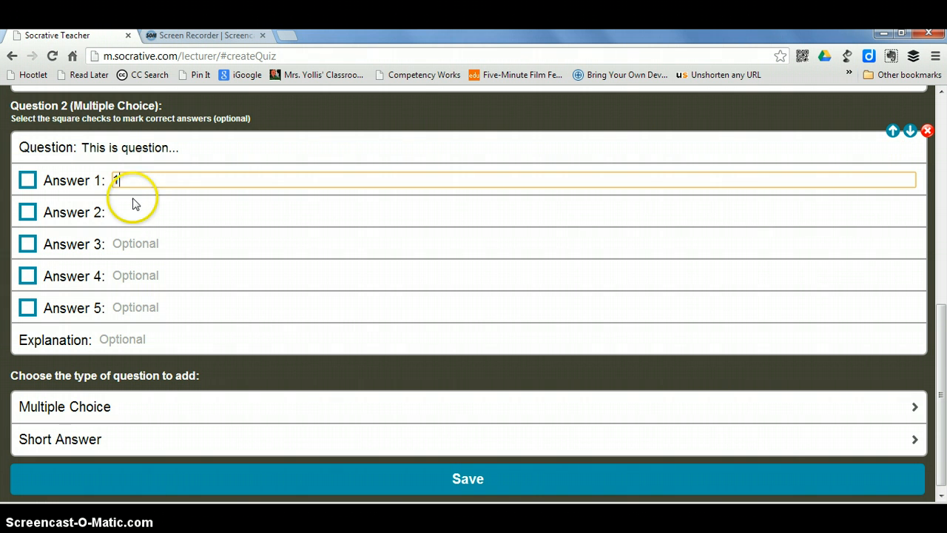
{"action": "left_click", "coordinate": [143, 224]}
{"action": "type", "text": "2"}
{"action": "left_click", "coordinate": [27, 211]}
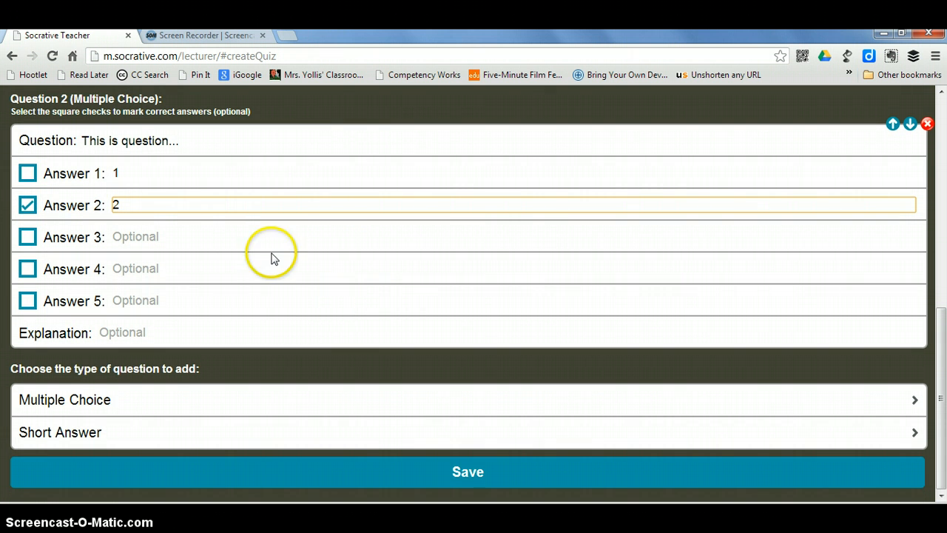
{"action": "scroll", "coordinate": [325, 289], "scroll_direction": "up", "scroll_amount": 1}
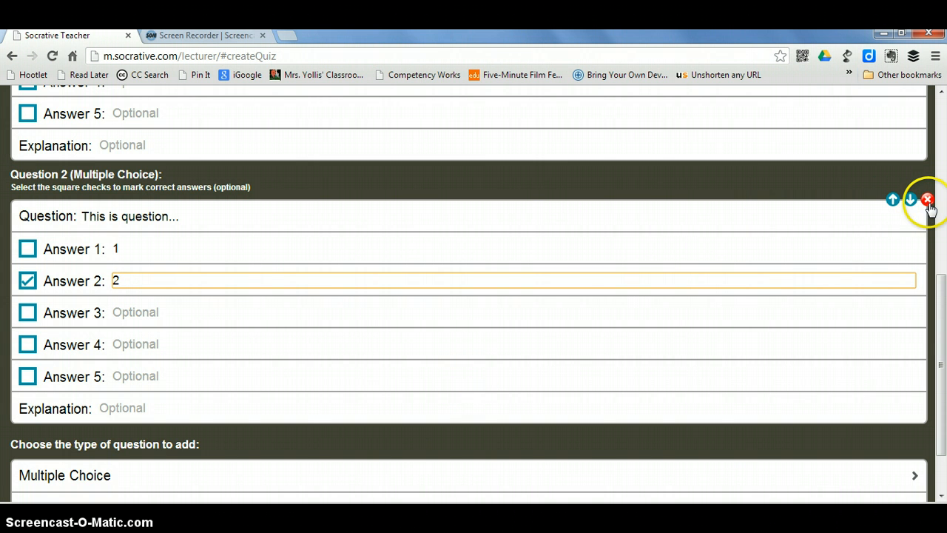
{"action": "scroll", "coordinate": [668, 328], "scroll_direction": "down", "scroll_amount": 1}
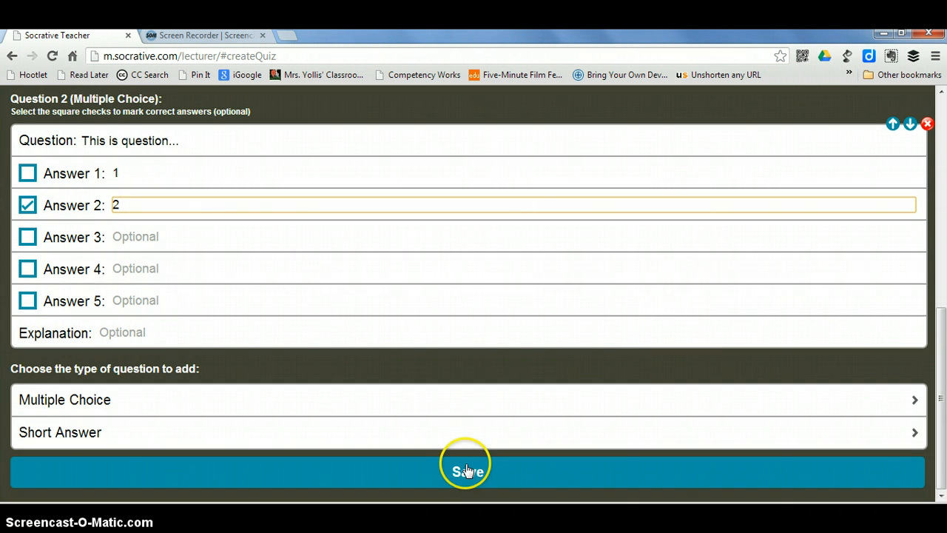
Name the quiz Sample Quiz #2, save it for a SOC share number, and open Import Quiz.
{"action": "left_click", "coordinate": [466, 471]}
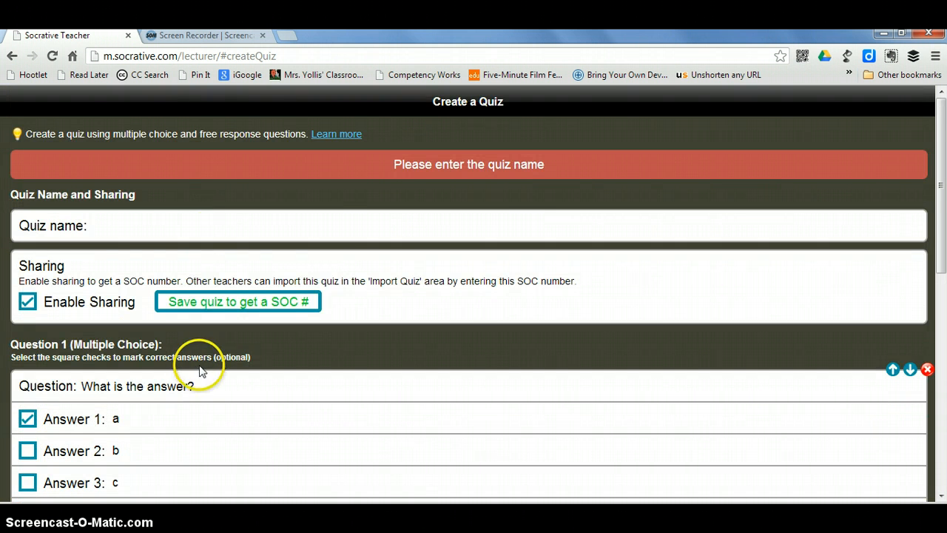
{"action": "left_click", "coordinate": [185, 227]}
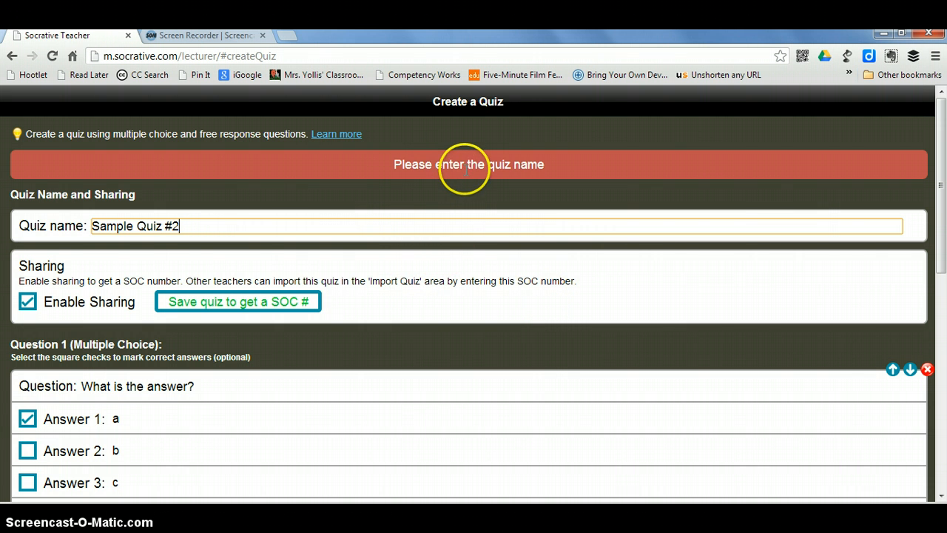
{"action": "scroll", "coordinate": [469, 175], "scroll_direction": "down", "scroll_amount": 7}
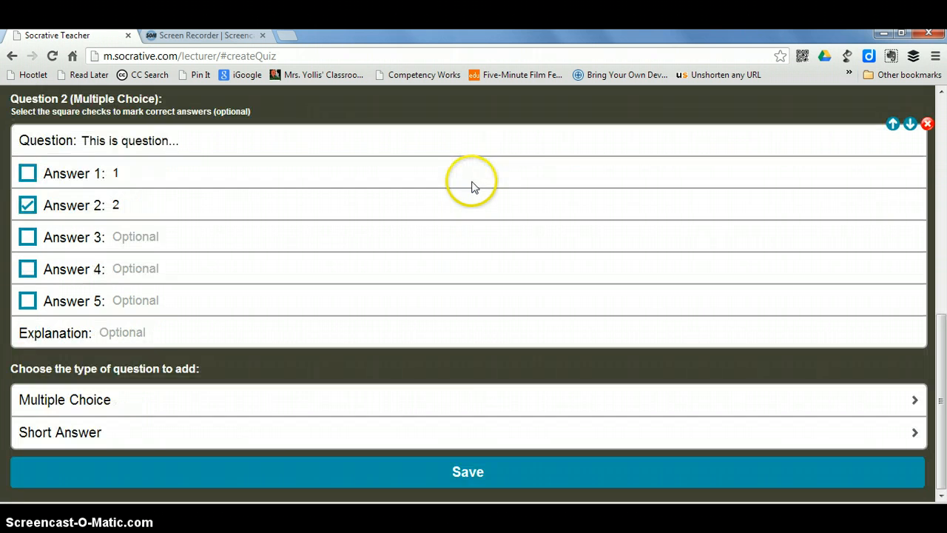
{"action": "left_click", "coordinate": [468, 470]}
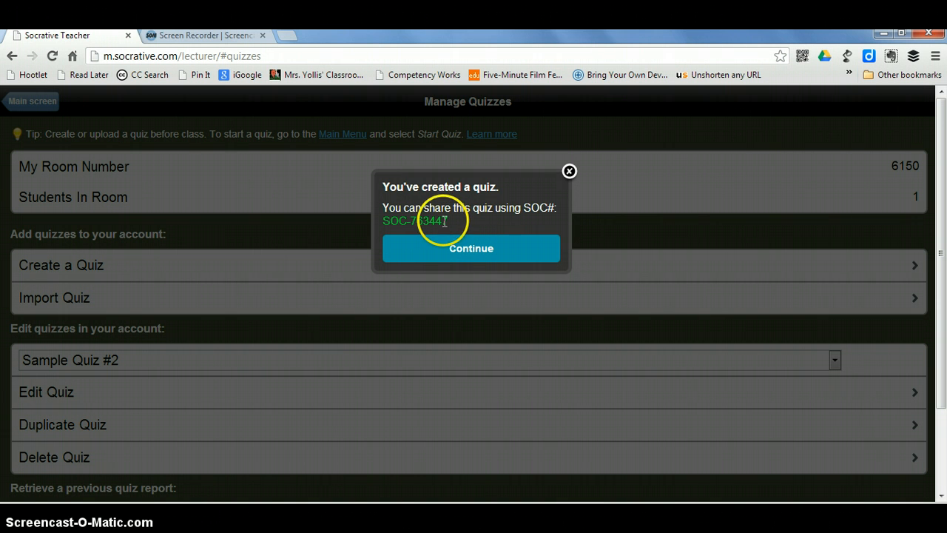
{"action": "left_click", "coordinate": [477, 249]}
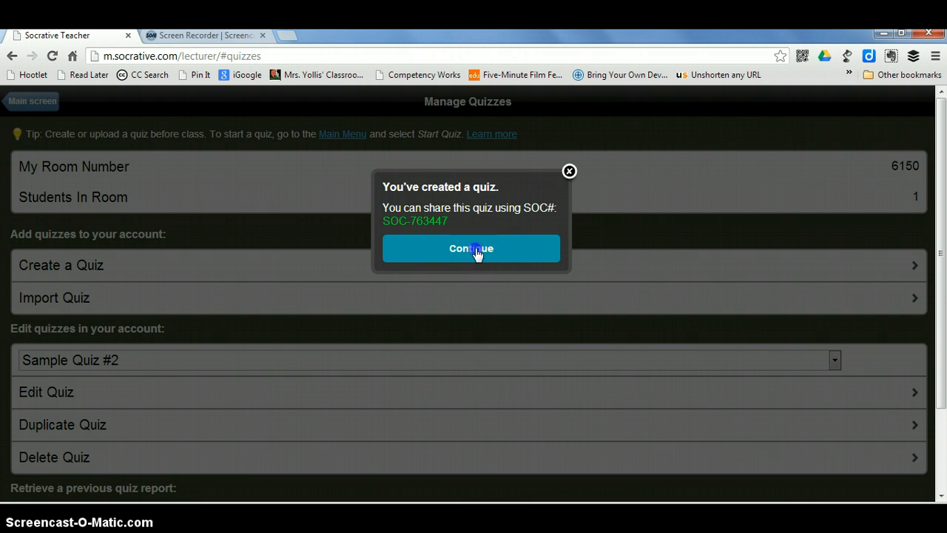
{"action": "left_click", "coordinate": [66, 303]}
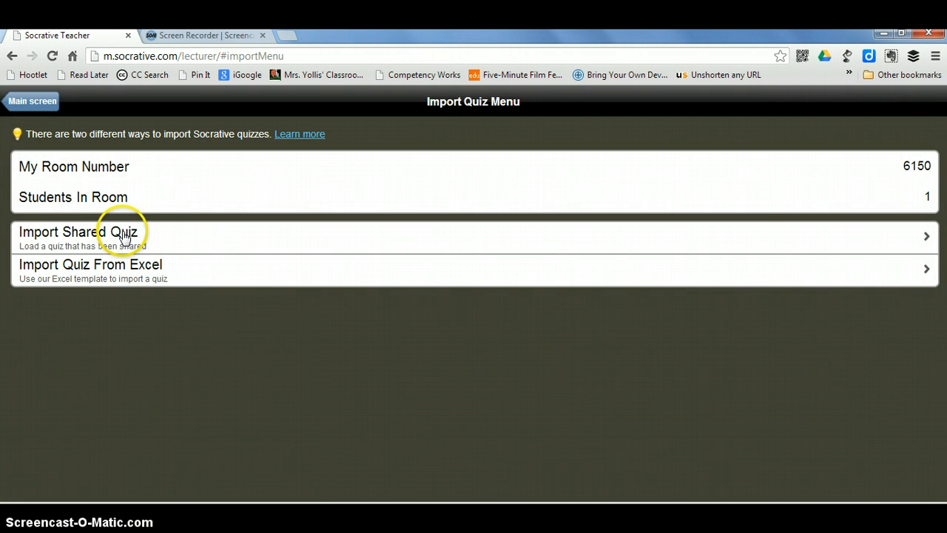
{"action": "left_click", "coordinate": [123, 272]}
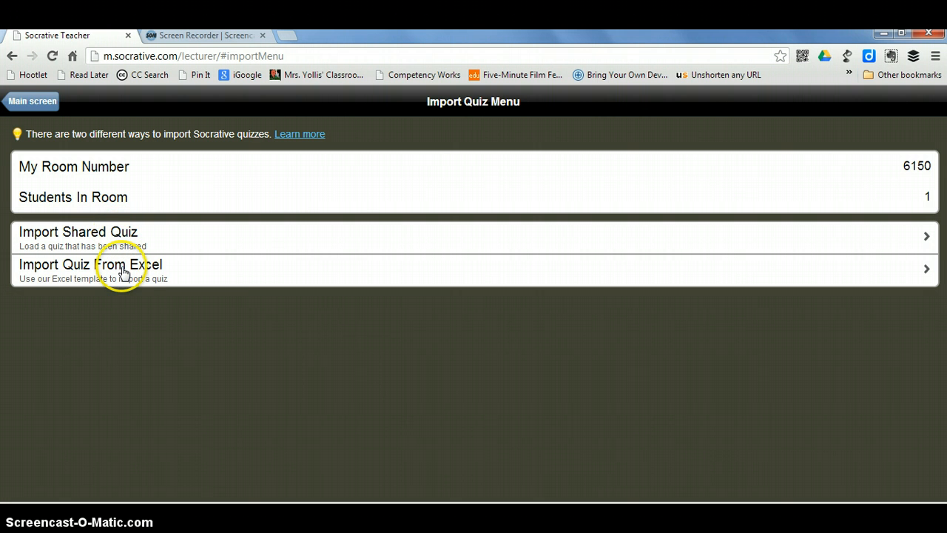
{"action": "left_click", "coordinate": [119, 233]}
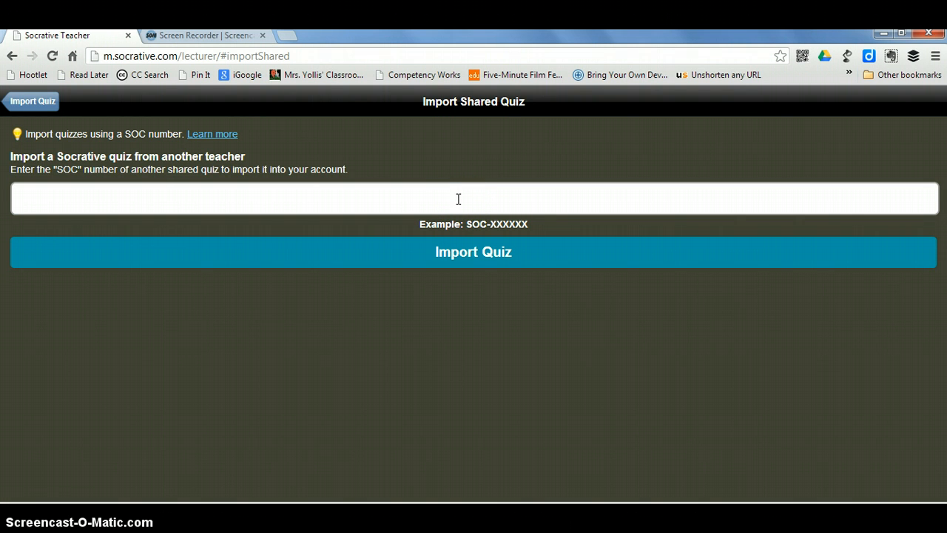
{"action": "left_click", "coordinate": [23, 101]}
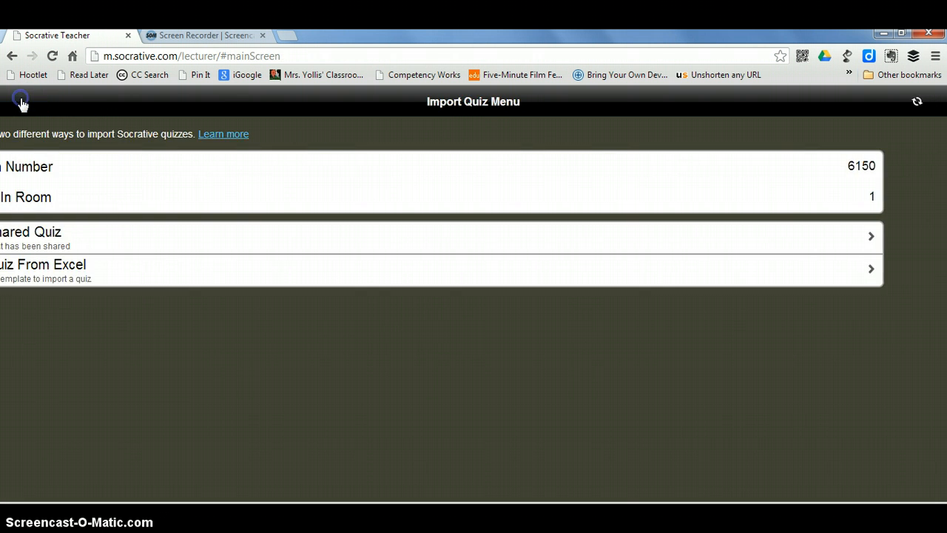
{"action": "left_click", "coordinate": [21, 102]}
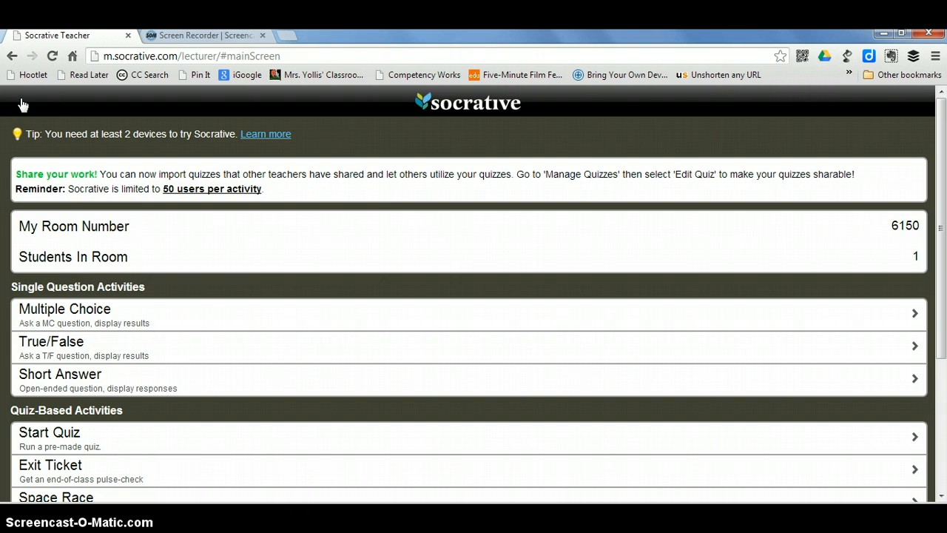
Look over the My Profile settings, then return to the main screen.
{"action": "scroll", "coordinate": [244, 348], "scroll_direction": "down", "scroll_amount": 3}
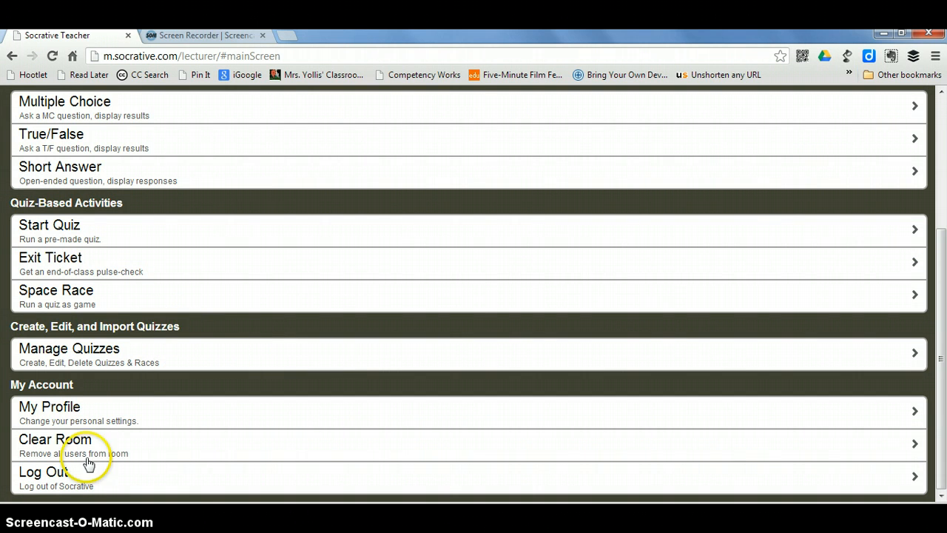
{"action": "left_click", "coordinate": [57, 409]}
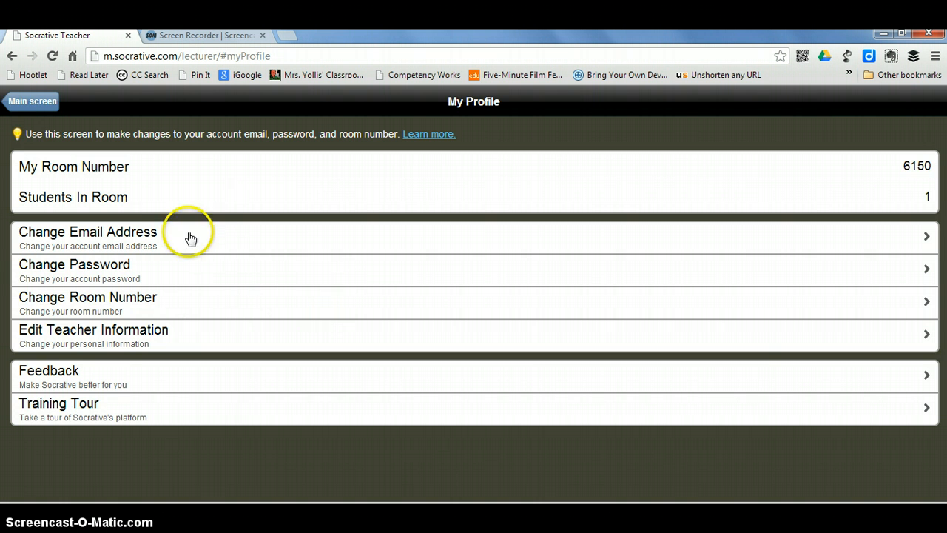
{"action": "left_click", "coordinate": [31, 100]}
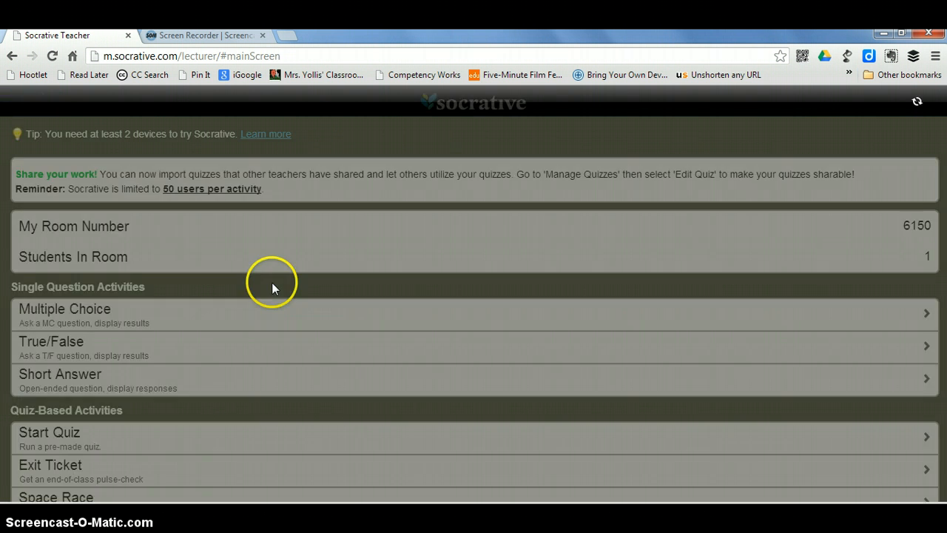
{"action": "scroll", "coordinate": [185, 402], "scroll_direction": "down", "scroll_amount": 3}
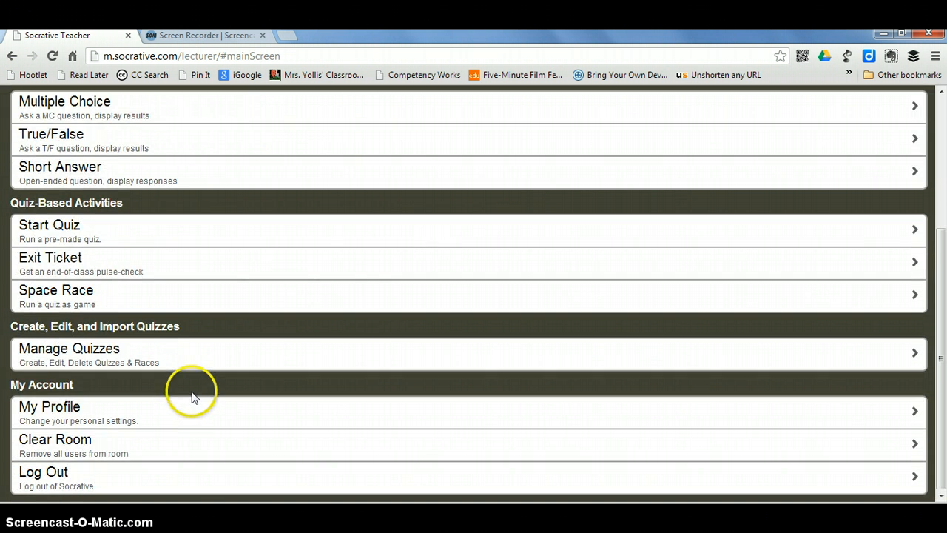
{"action": "left_click", "coordinate": [80, 442]}
{"action": "left_click", "coordinate": [122, 450]}
Log out of the teacher account and go to socrative.com.
{"action": "left_click", "coordinate": [53, 481]}
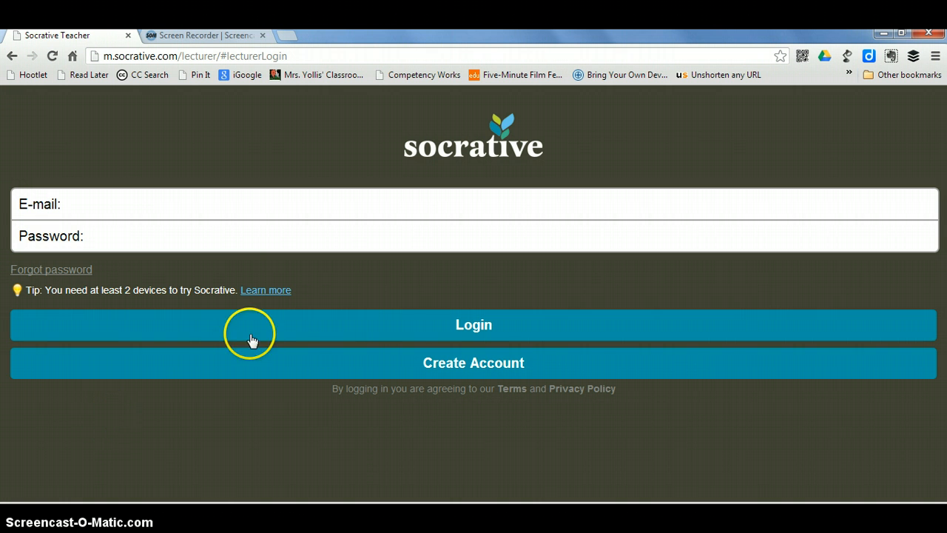
{"action": "left_click", "coordinate": [178, 58]}
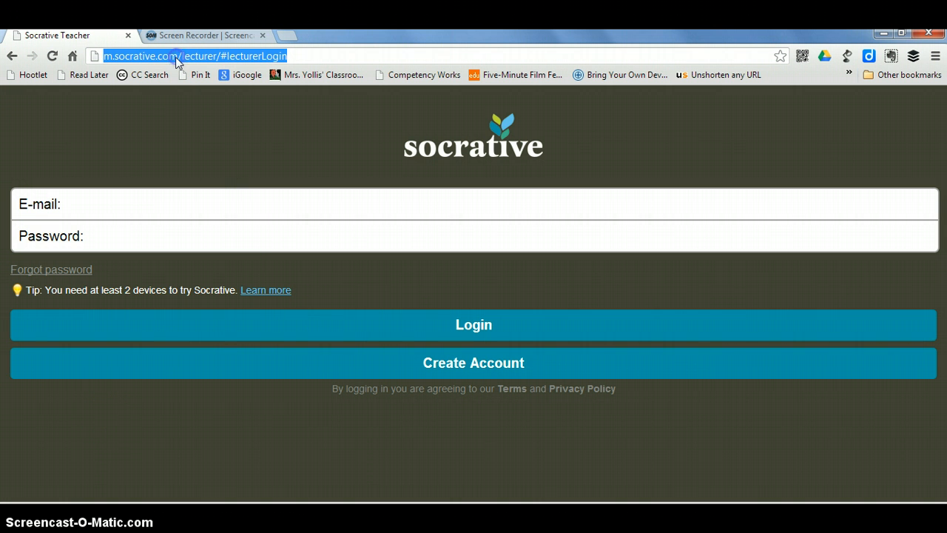
{"action": "type", "text": "soc"}
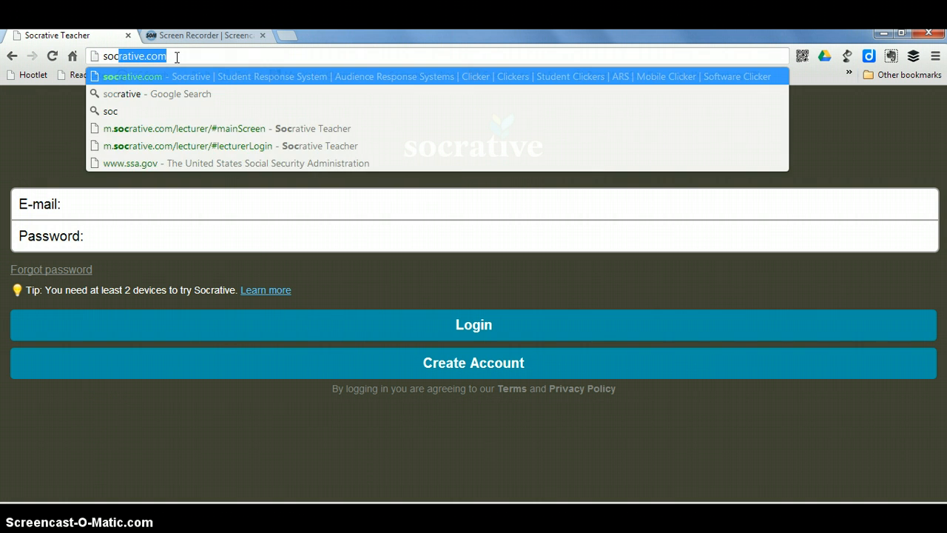
{"action": "key", "text": "Return"}
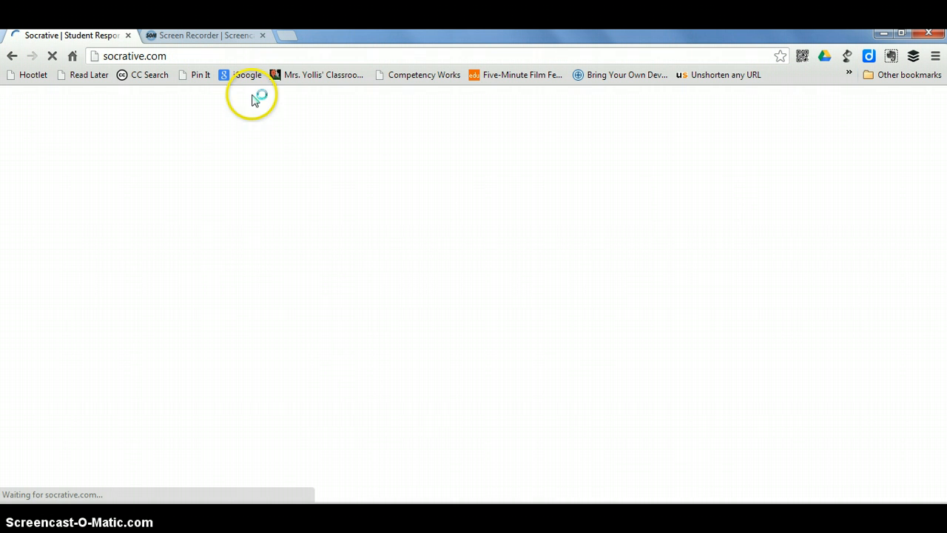
{"action": "left_click", "coordinate": [543, 121]}
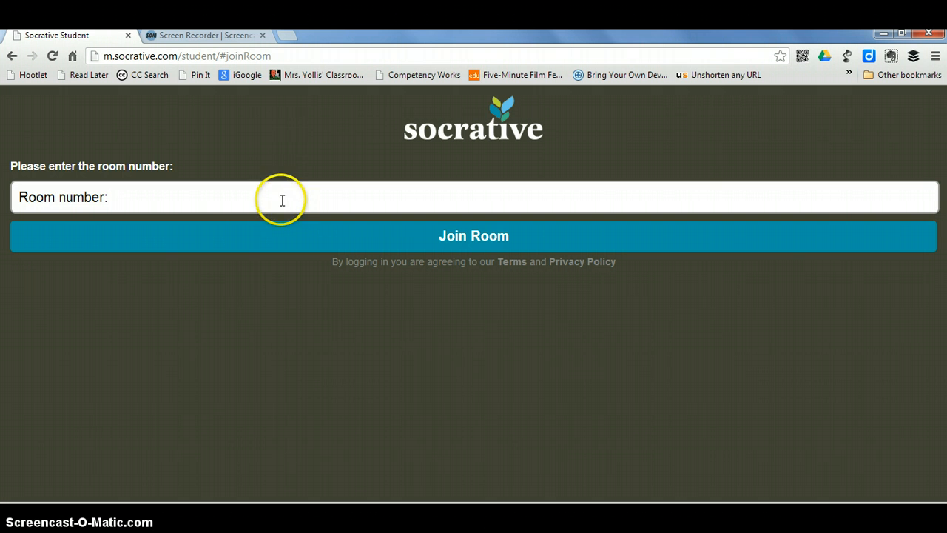
{"action": "left_click", "coordinate": [281, 198]}
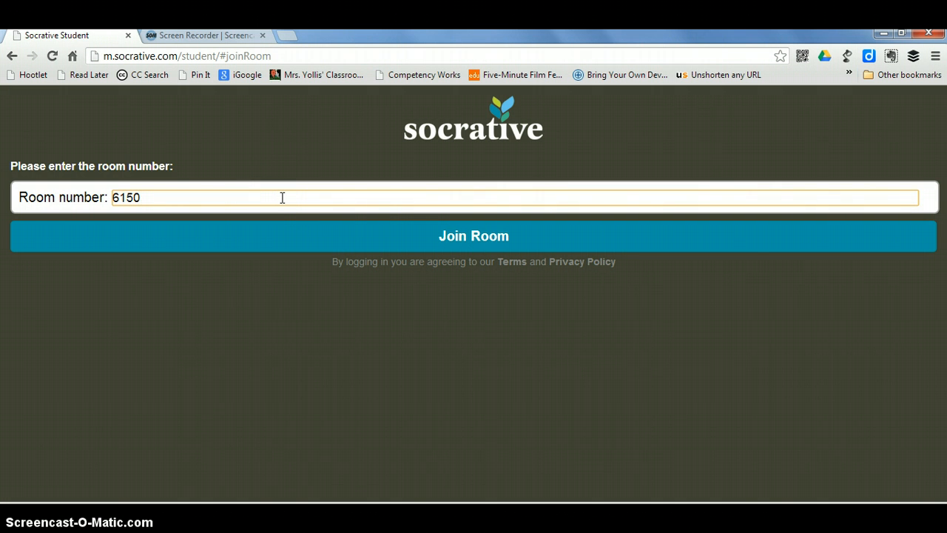
{"action": "left_click", "coordinate": [447, 235]}
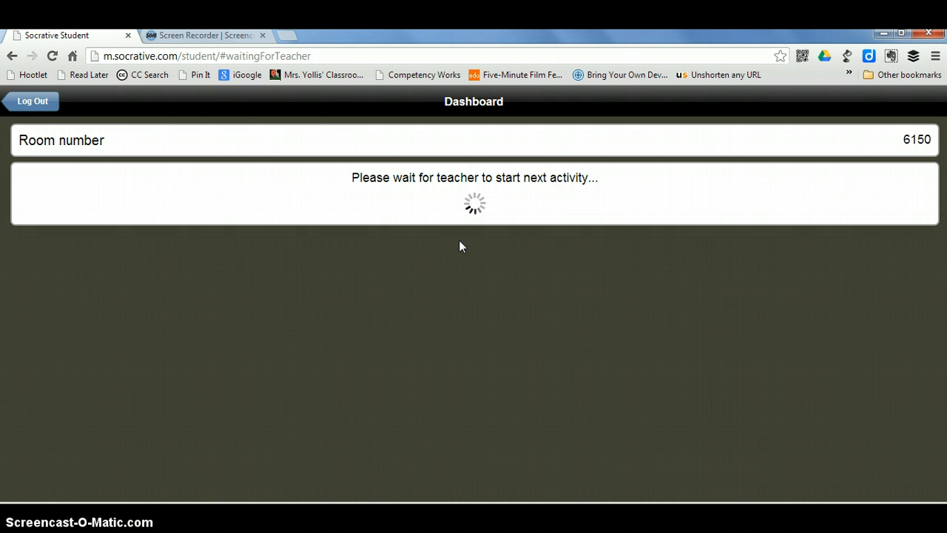
{"action": "left_click", "coordinate": [37, 102]}
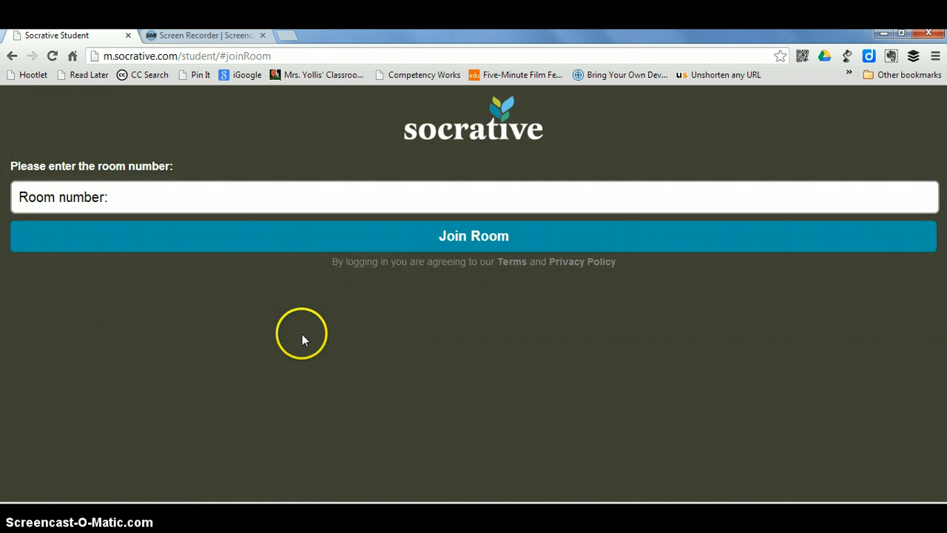